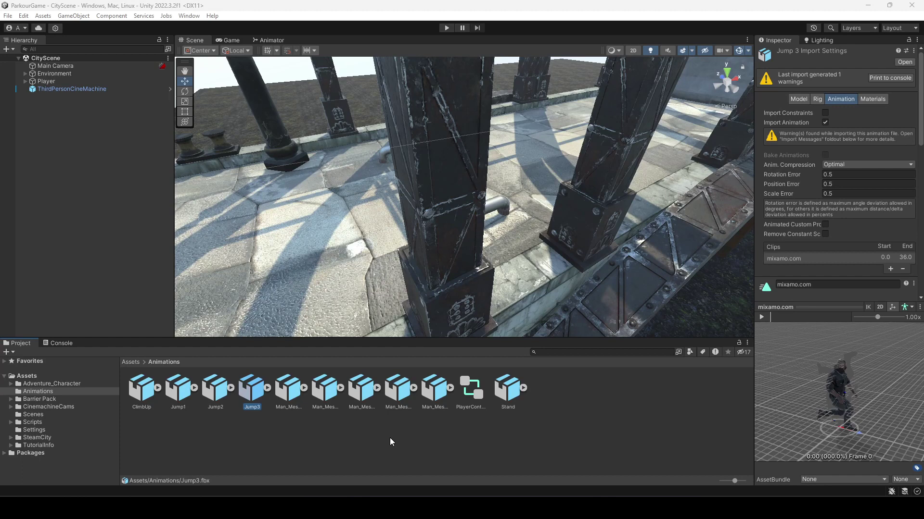
Compare the Jump2 and Jump3 animation clips by playing their previews.
click(228, 393)
click(248, 391)
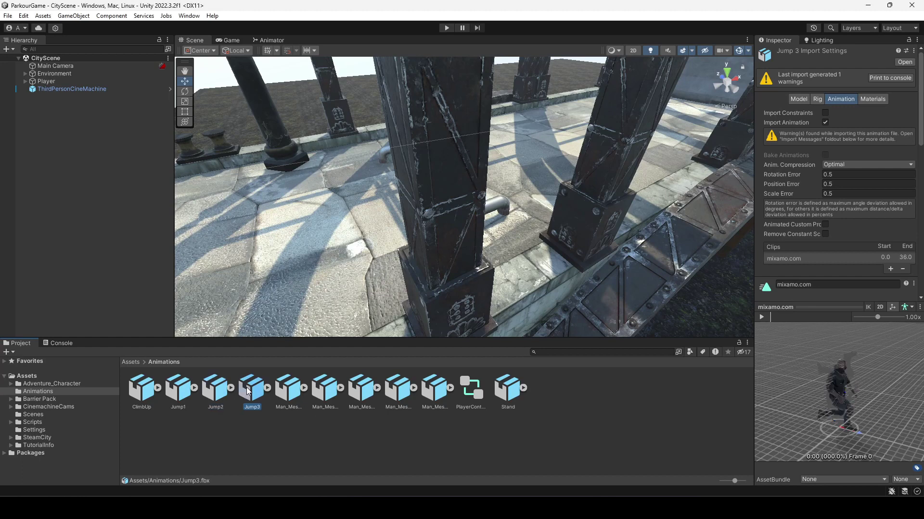
click(228, 391)
click(250, 392)
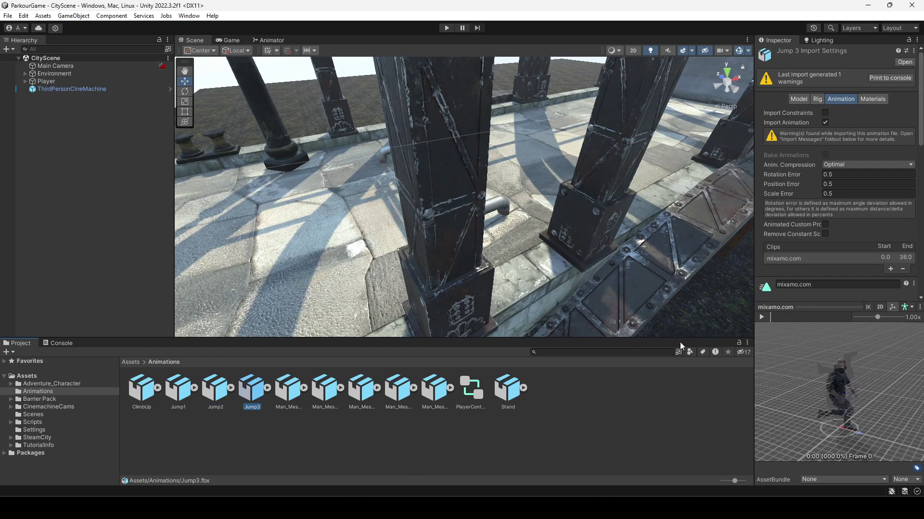
click(762, 317)
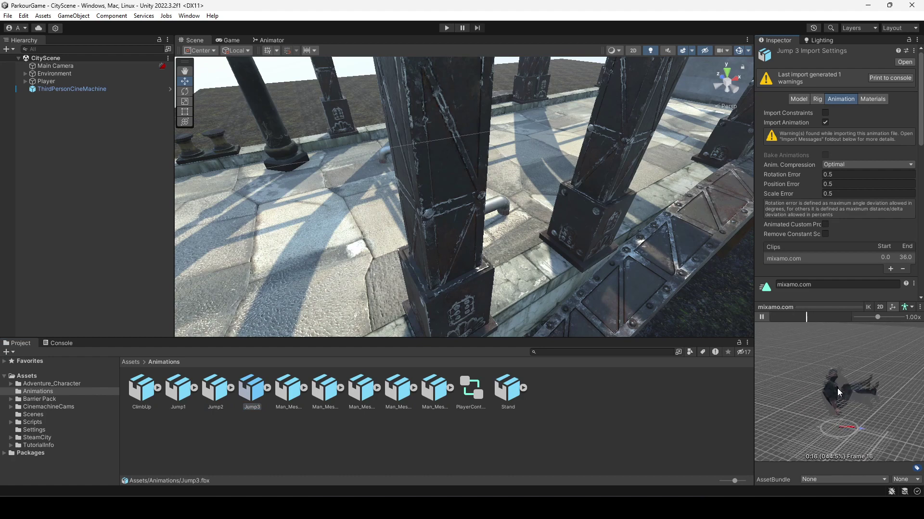
click(216, 391)
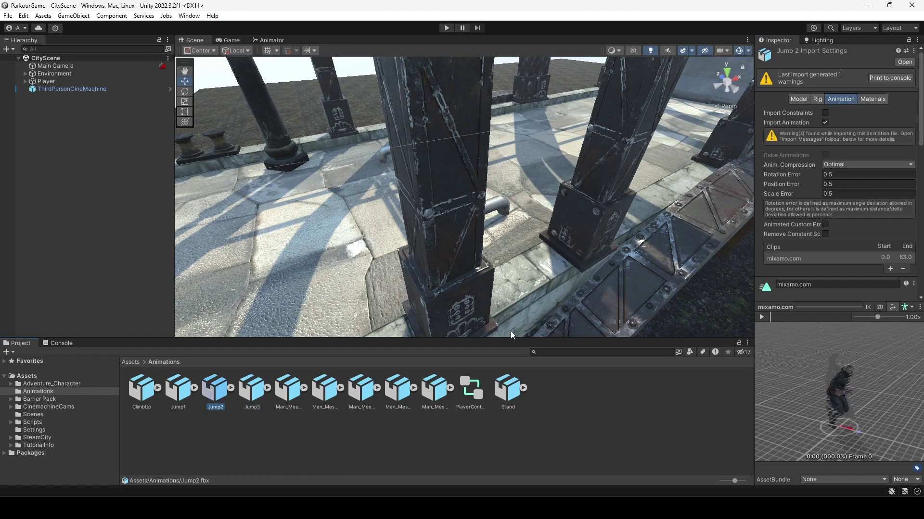
click(761, 318)
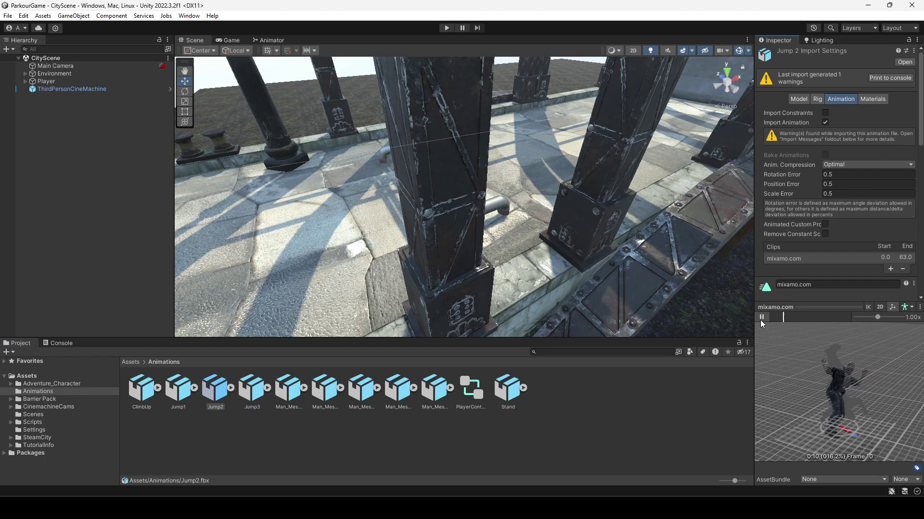
click(601, 408)
click(247, 385)
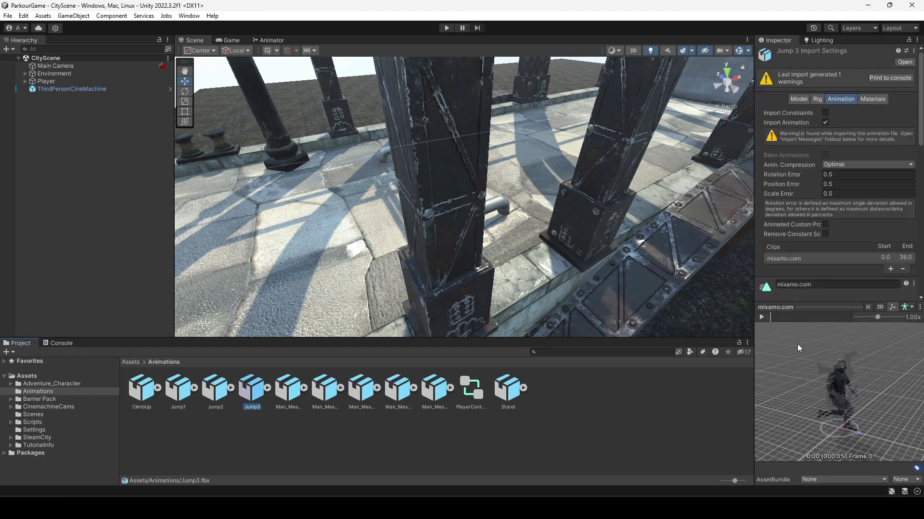
click(761, 317)
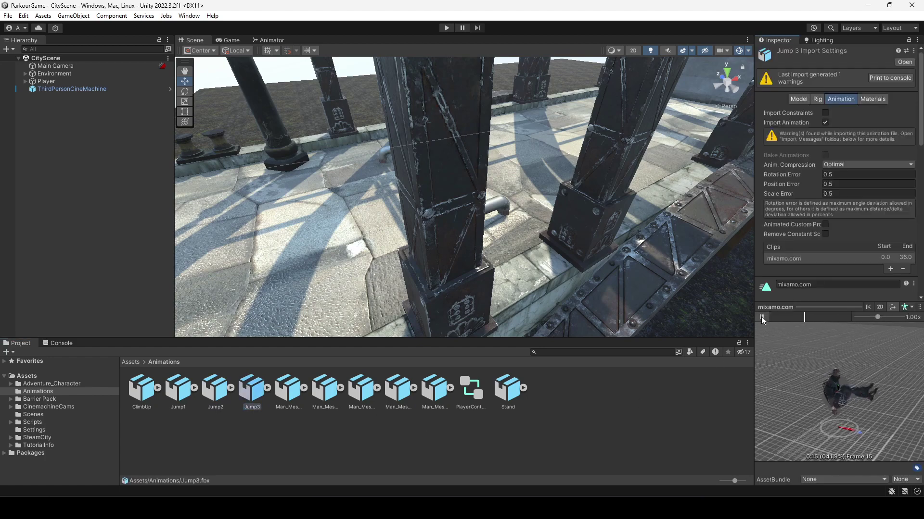
click(253, 394)
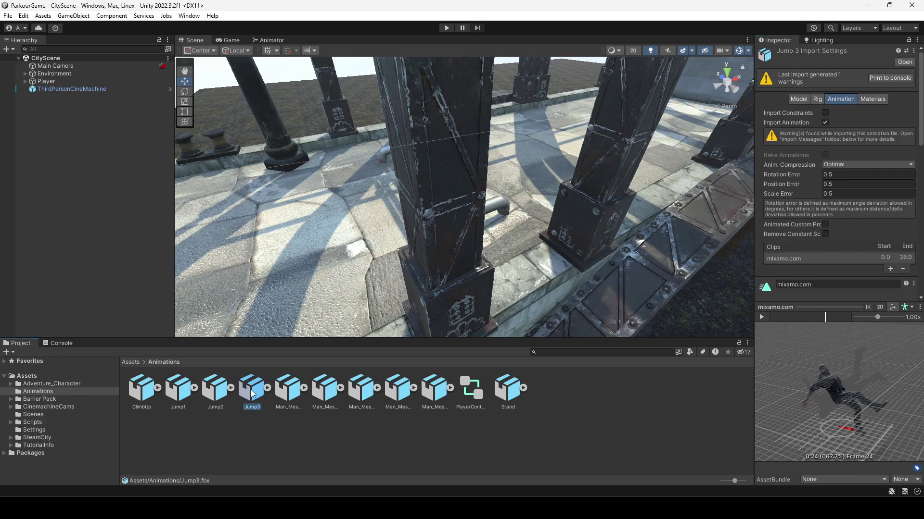
Bake Jump3's root rotation into pose based on Original, set root Y position to Feet, and apply.
scroll(835, 180, down, 3)
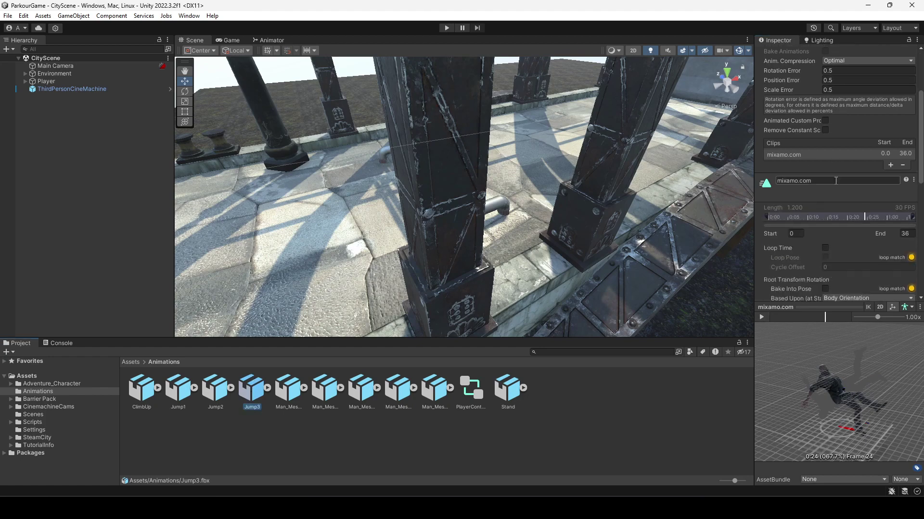
scroll(835, 182, down, 1)
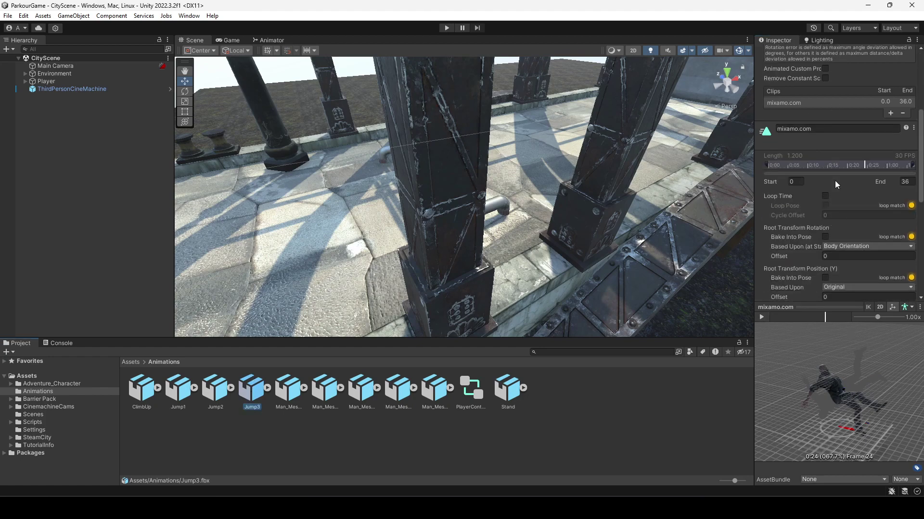
scroll(835, 181, down, 1)
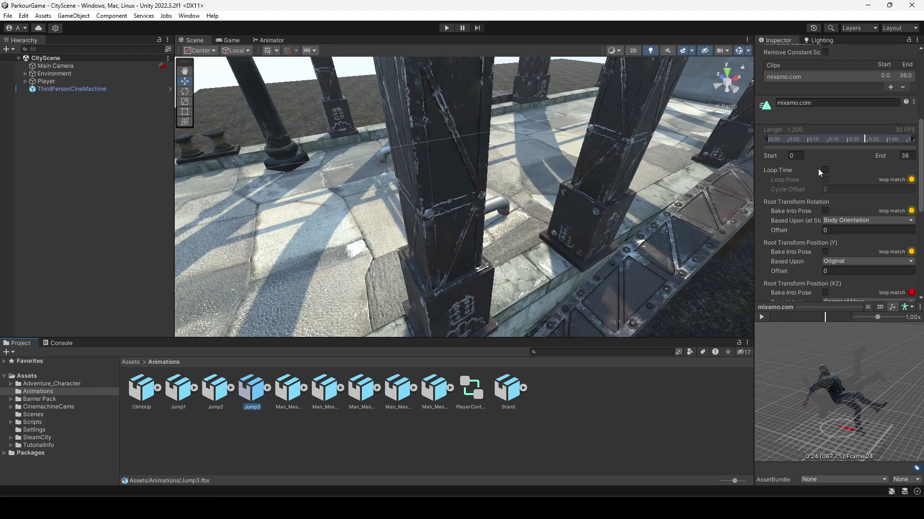
click(826, 211)
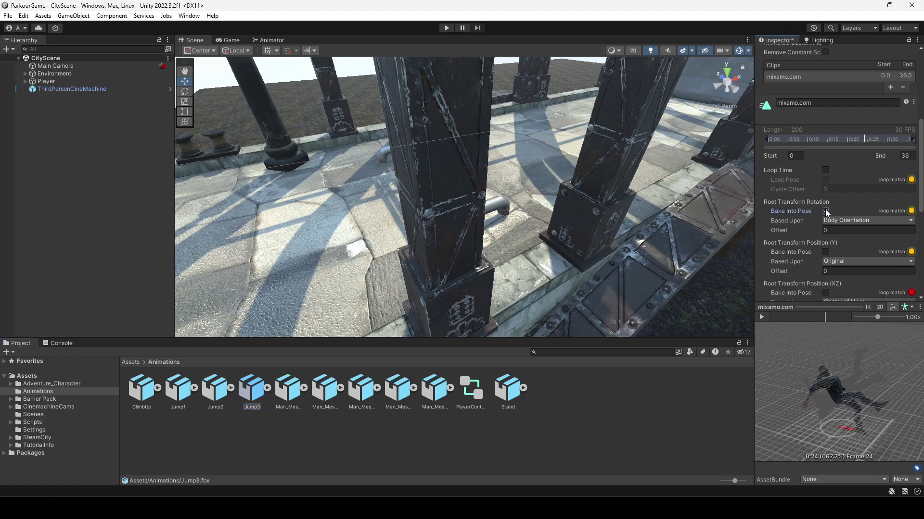
click(846, 220)
click(848, 231)
scroll(848, 233, down, 1)
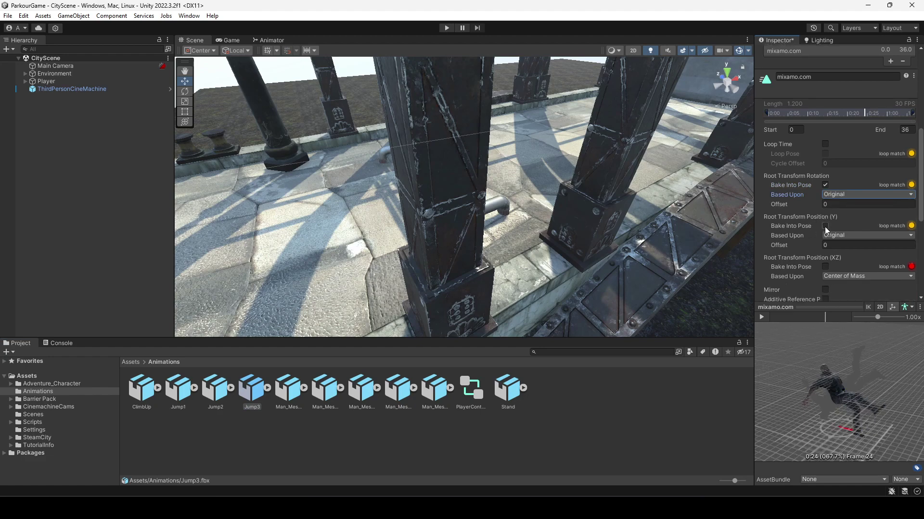
click(840, 235)
click(842, 272)
scroll(900, 236, down, 6)
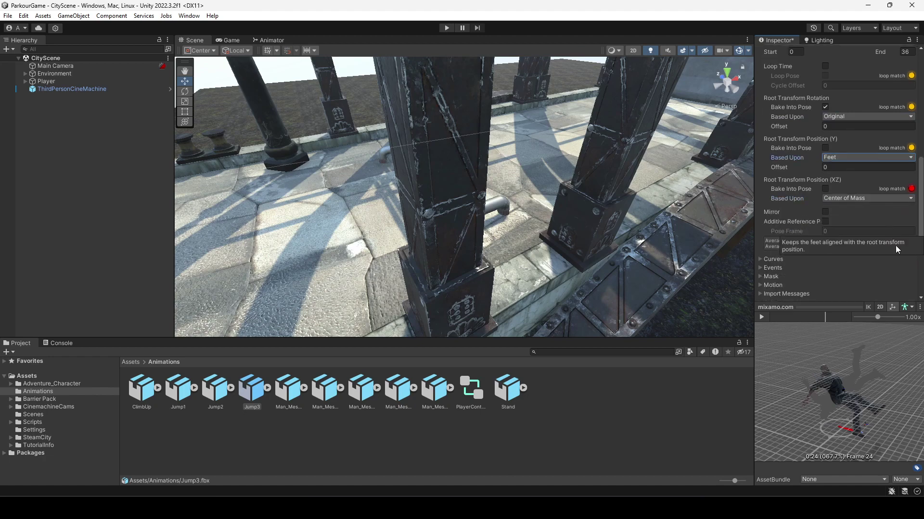
click(904, 229)
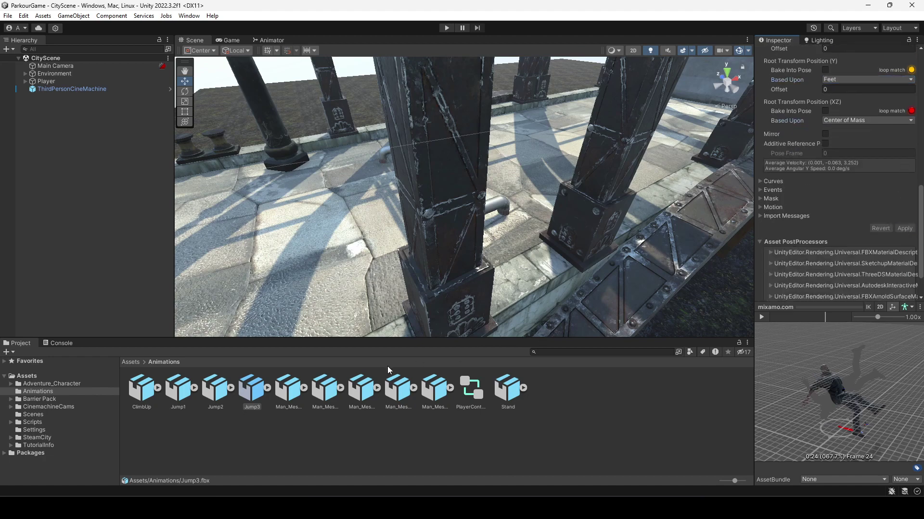
Play the updated Jump3 preview to check the baked result.
click(761, 317)
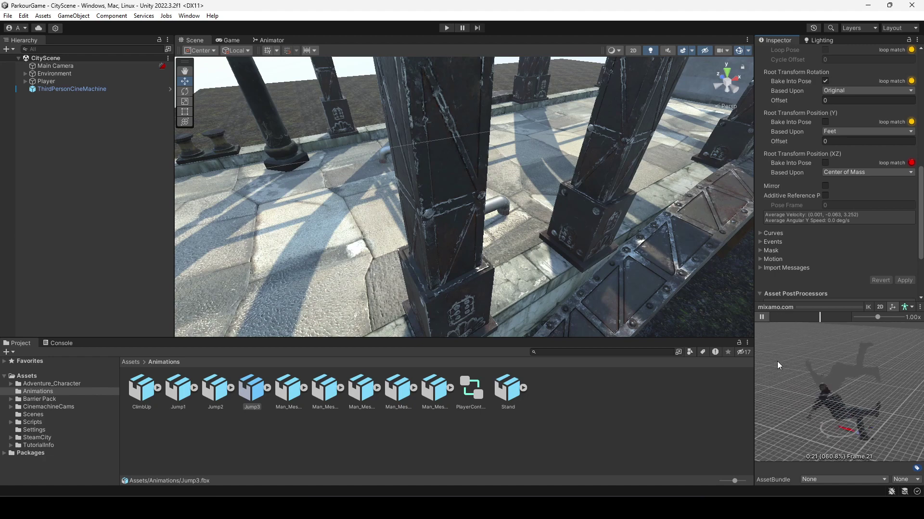
click(761, 317)
click(578, 394)
click(253, 390)
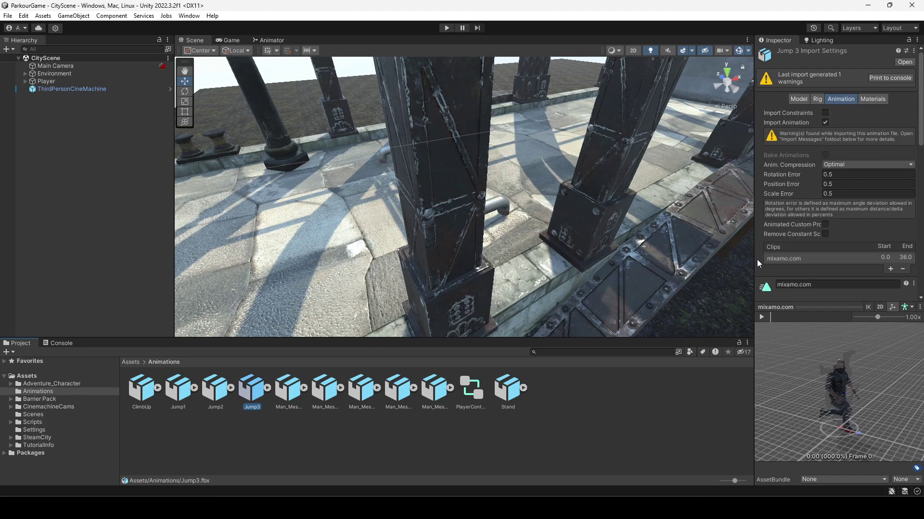
scroll(794, 195, down, 10)
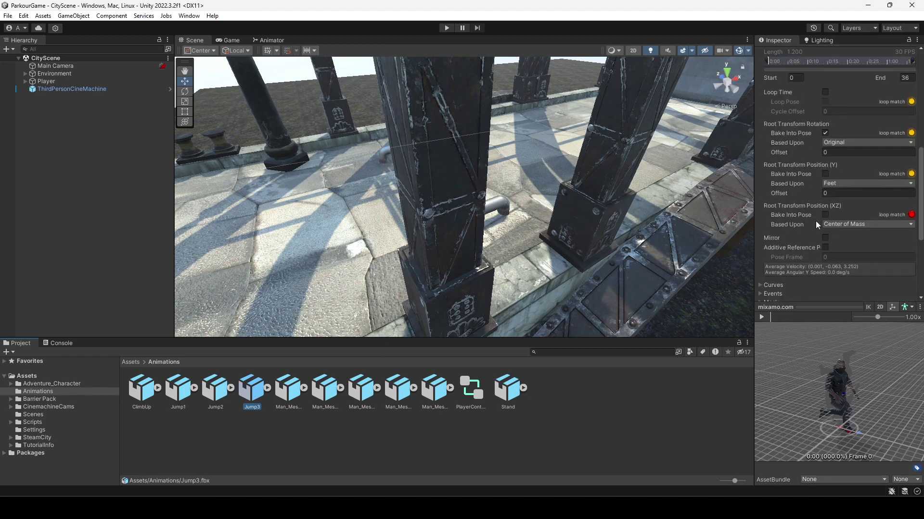
click(760, 318)
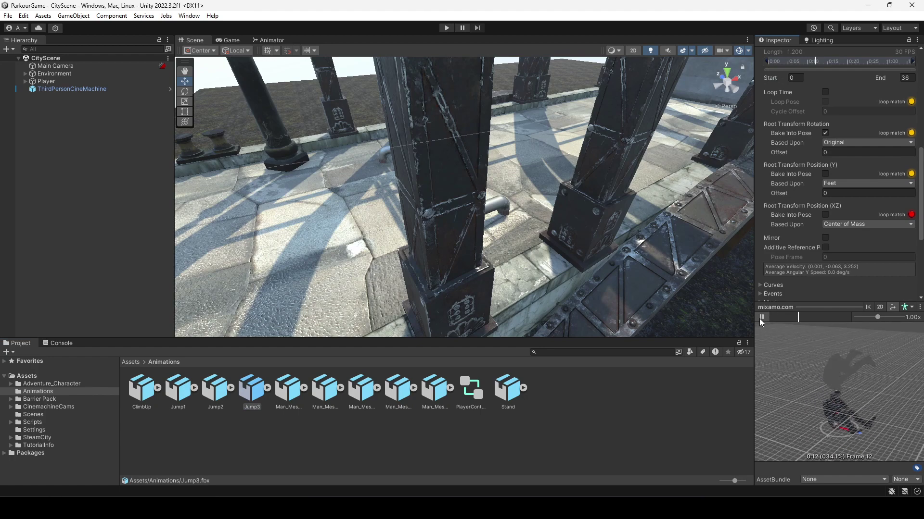
click(225, 386)
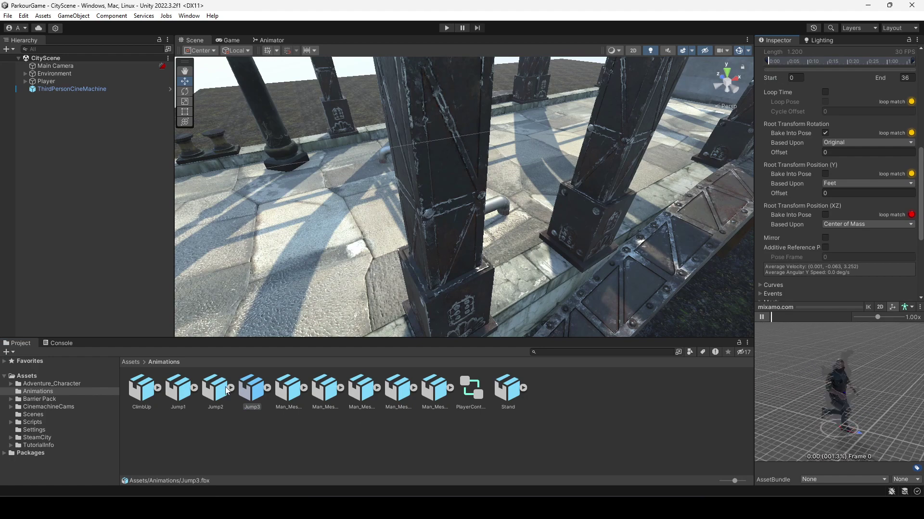
click(760, 317)
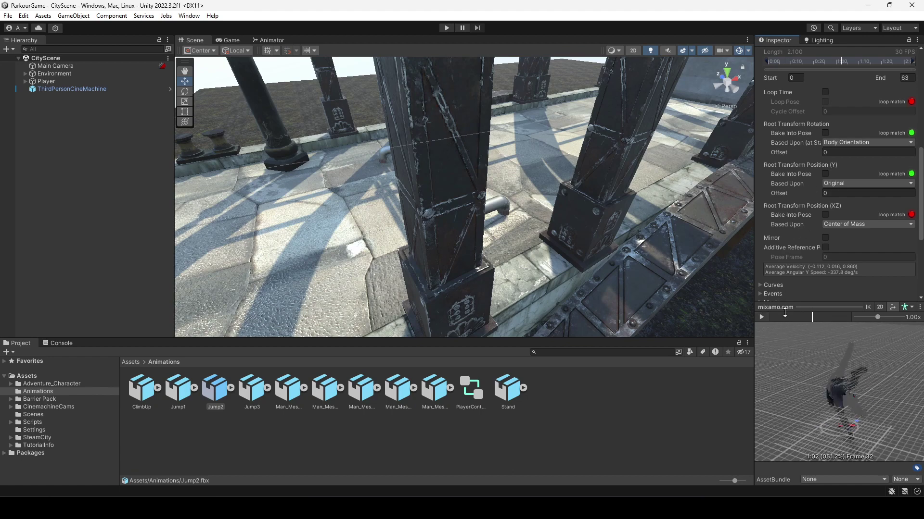
drag(812, 320, 840, 326)
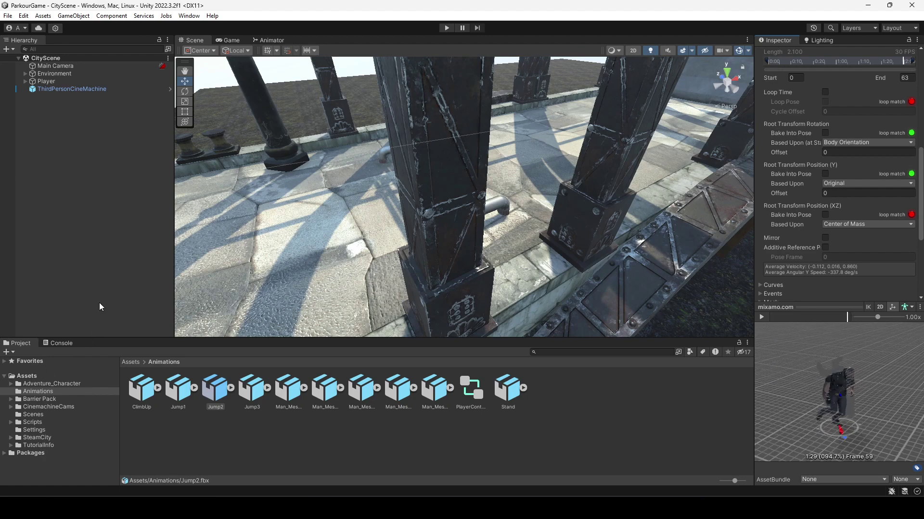
click(255, 396)
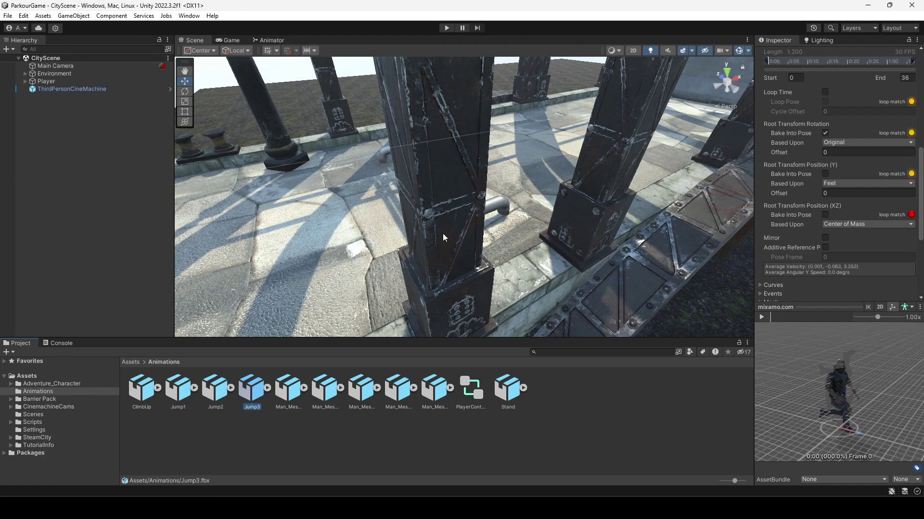
Add a Jump3 state below VaultJump in the Base Layer and name it VaultJump1.
click(272, 41)
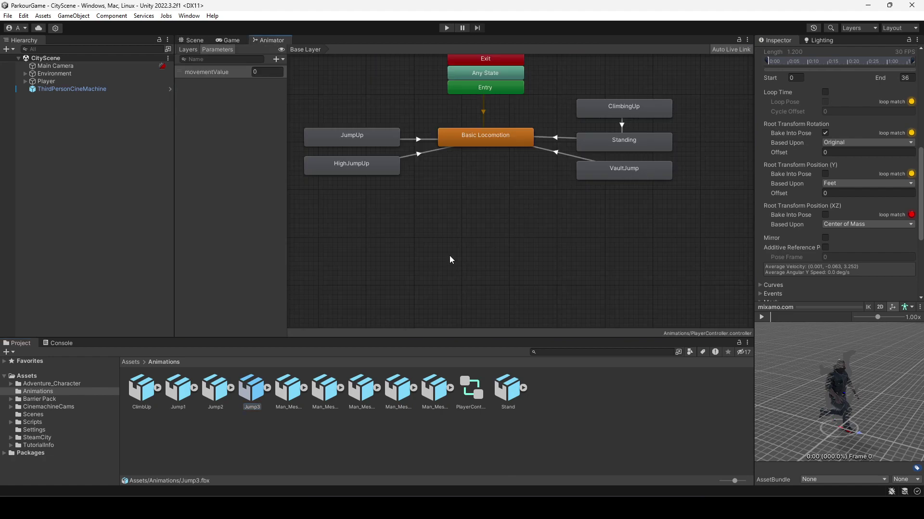
drag(620, 193, 599, 203)
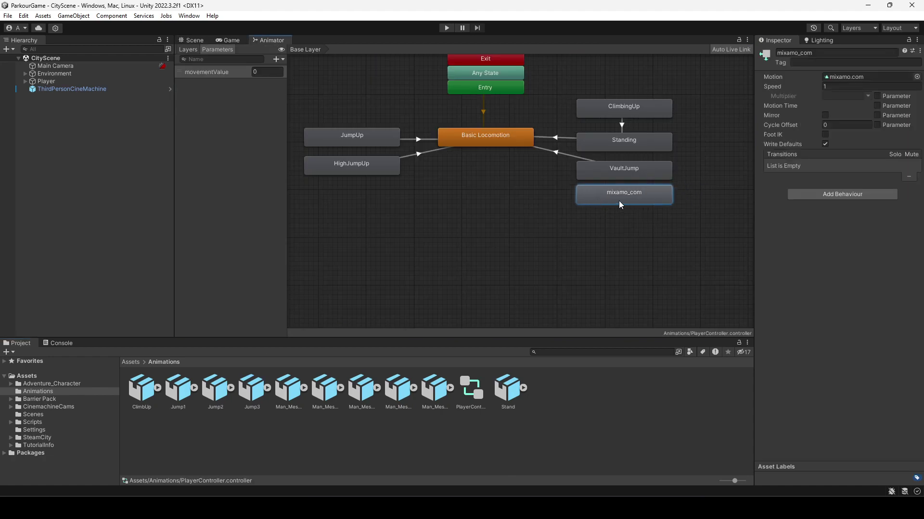
click(827, 53)
text(VaultJump2)
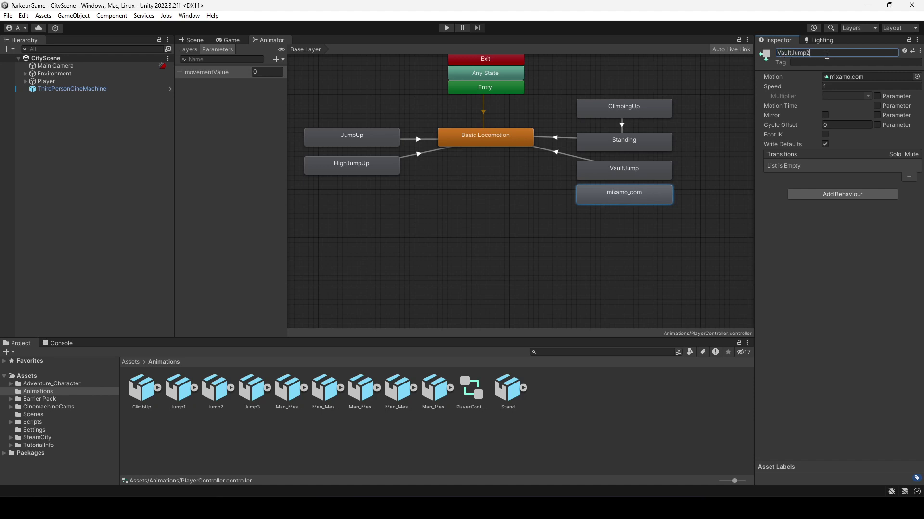
key(Return)
click(817, 51)
click(817, 52)
click(634, 234)
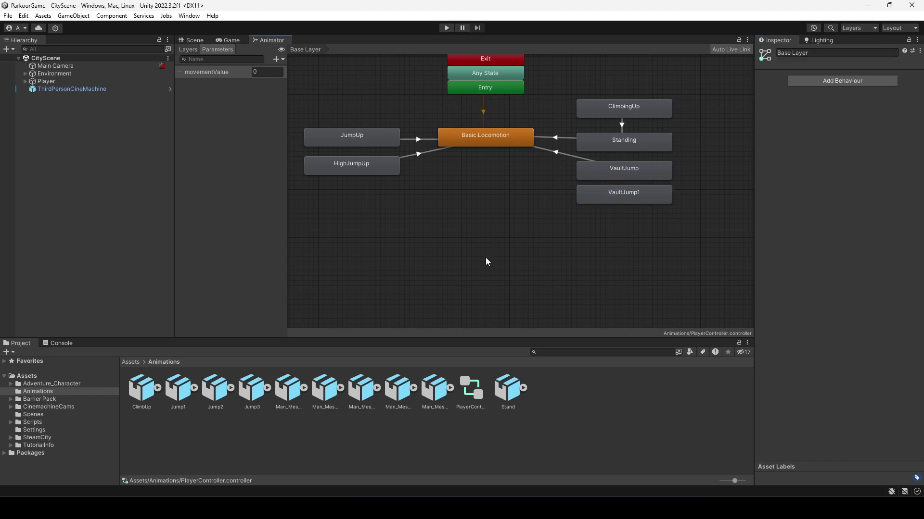
Navigate the scene to the yellow painted_barrier, select it and frame it.
click(192, 43)
right_drag(434, 194, 415, 218)
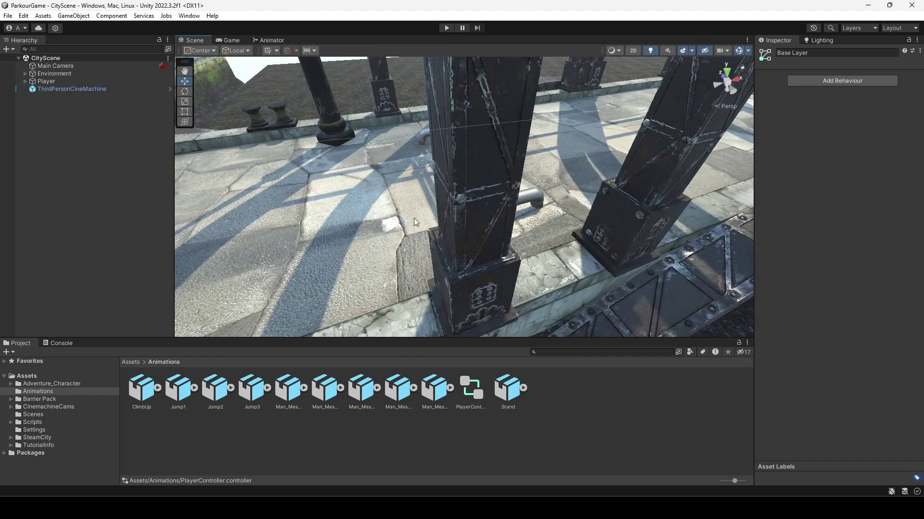
scroll(379, 235, down, 10)
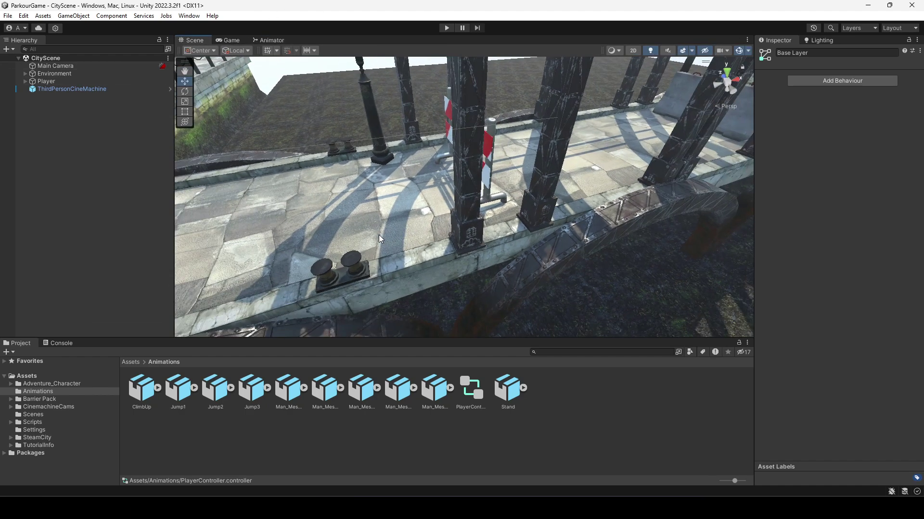
right_drag(379, 234, 516, 231)
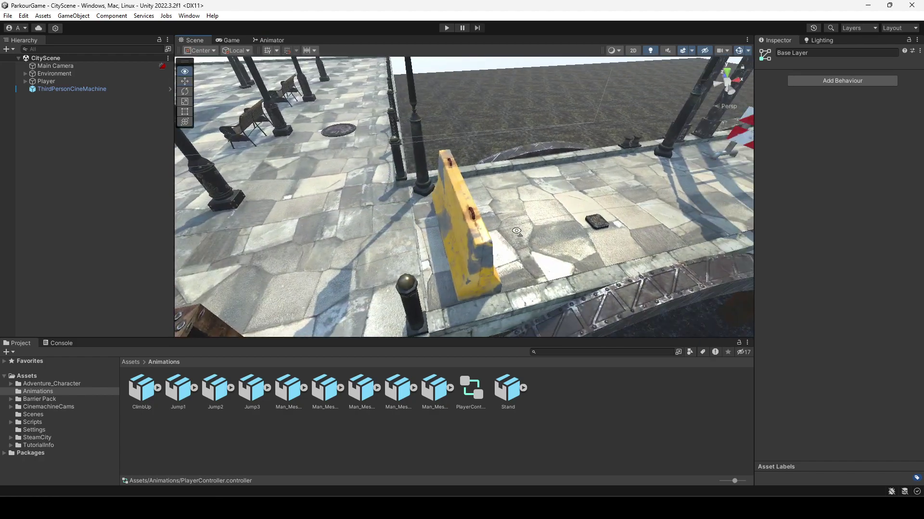
mouse_move(621, 209)
right_down()
mouse_move(596, 211)
mouse_move(674, 183)
mouse_move(585, 185)
mouse_move(620, 148)
mouse_move(512, 203)
right_up()
click(454, 216)
click(272, 40)
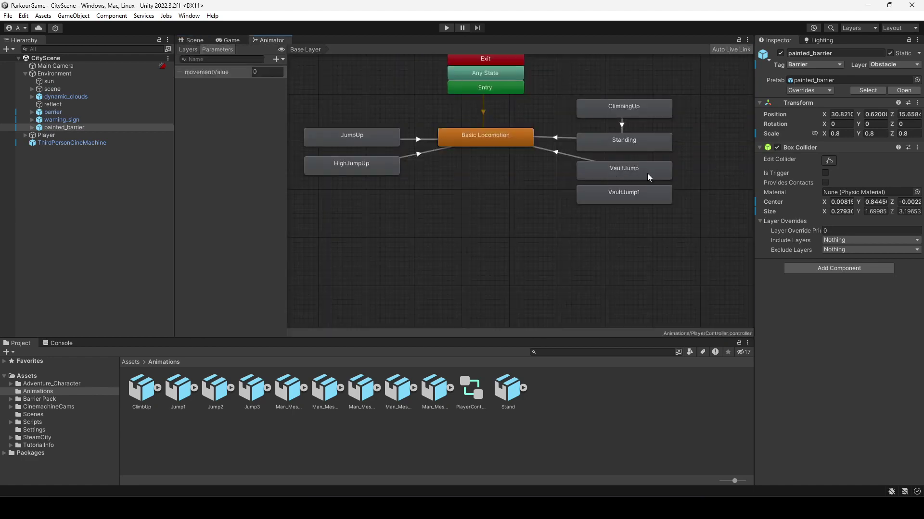
click(194, 40)
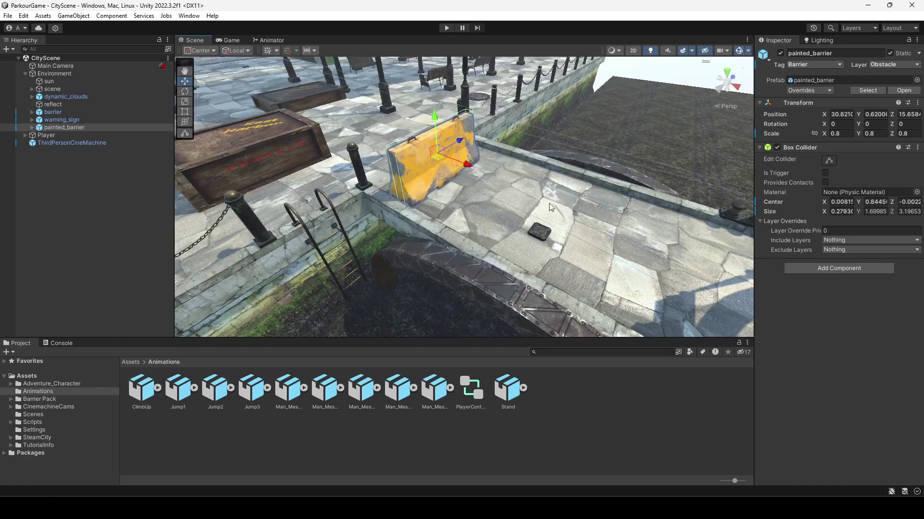
right_drag(552, 206, 680, 188)
key(f)
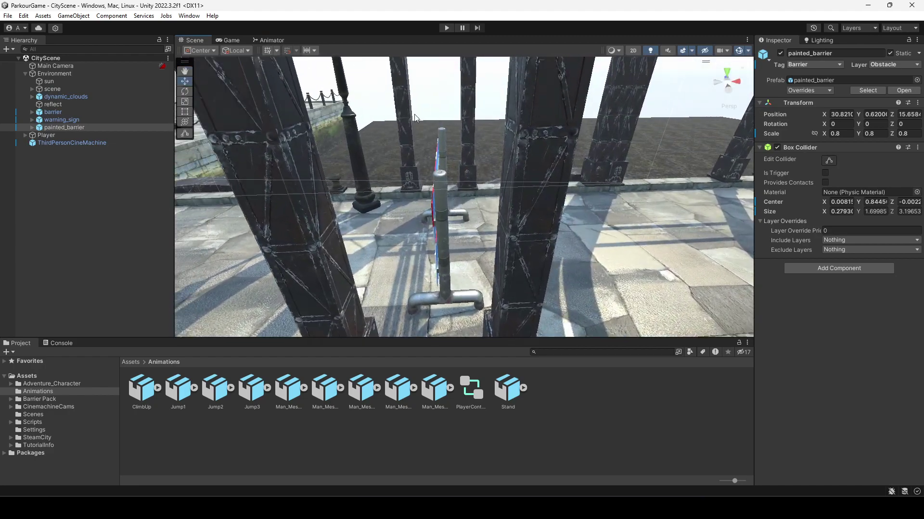
Select the red-and-white warning_sign barrier and frame it in view.
click(270, 41)
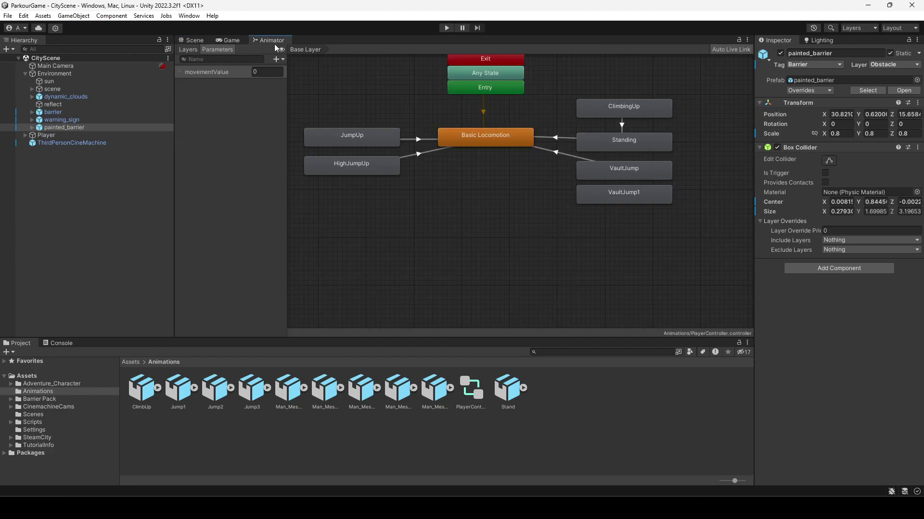
click(195, 40)
click(442, 196)
key(f)
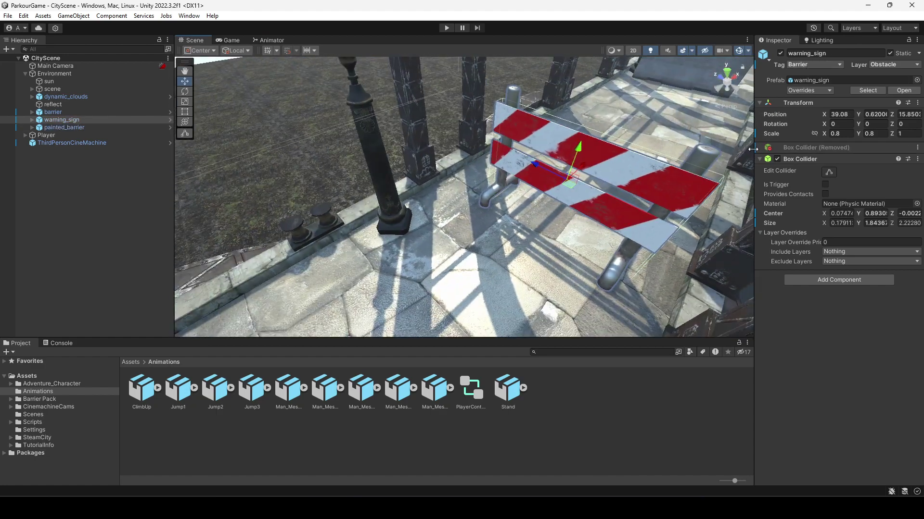
Create a new tag named Barrier1 through Add Tag.
mouse_move(698, 150)
right_down()
mouse_move(673, 159)
mouse_move(693, 150)
right_up()
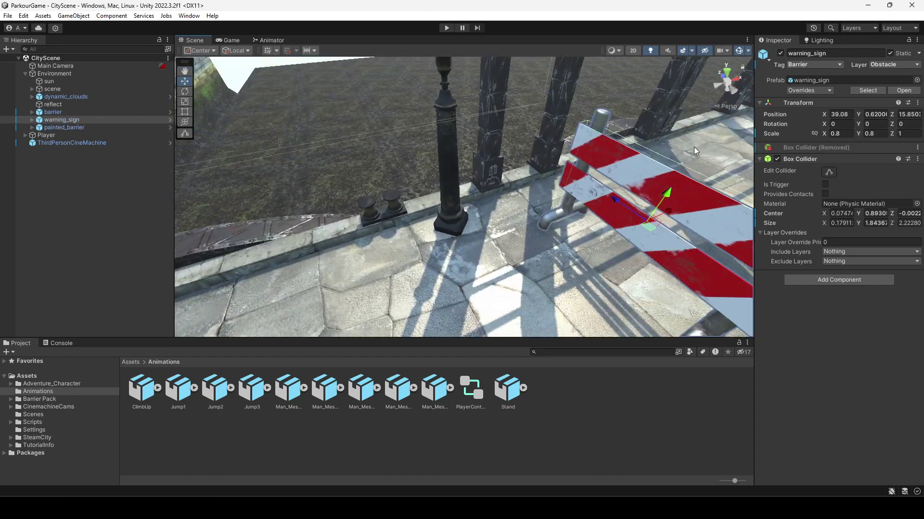
click(814, 64)
click(820, 169)
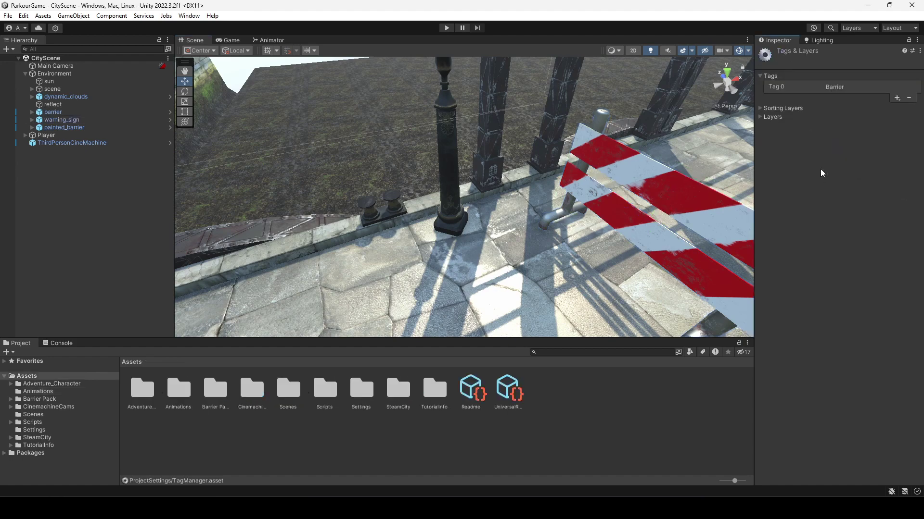
click(897, 97)
click(834, 101)
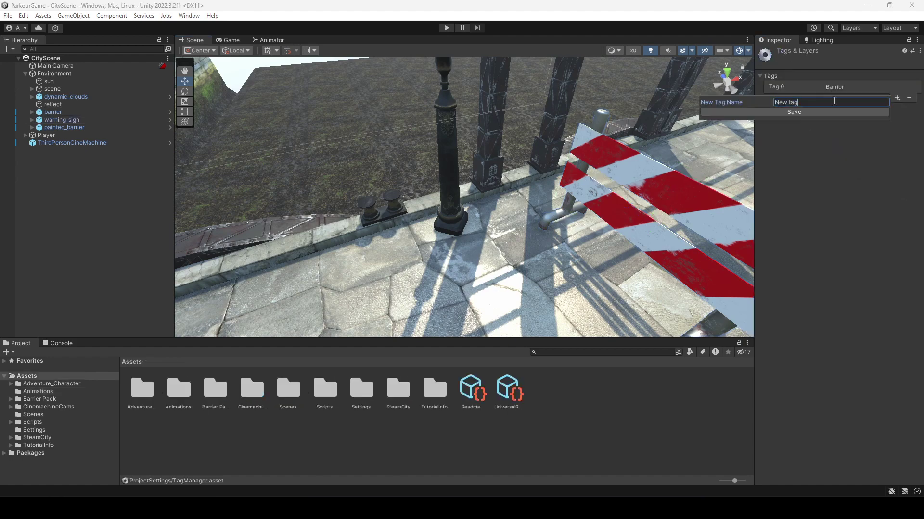
key(BackSpace)
key(BackSpace)
key(BackSpace)
key(BackSpace)
key(BackSpace)
key(BackSpace)
text(B)
click(832, 113)
Tag the warning_sign barrier as Barrier1 and save the scene.
right_drag(582, 201, 496, 154)
click(492, 148)
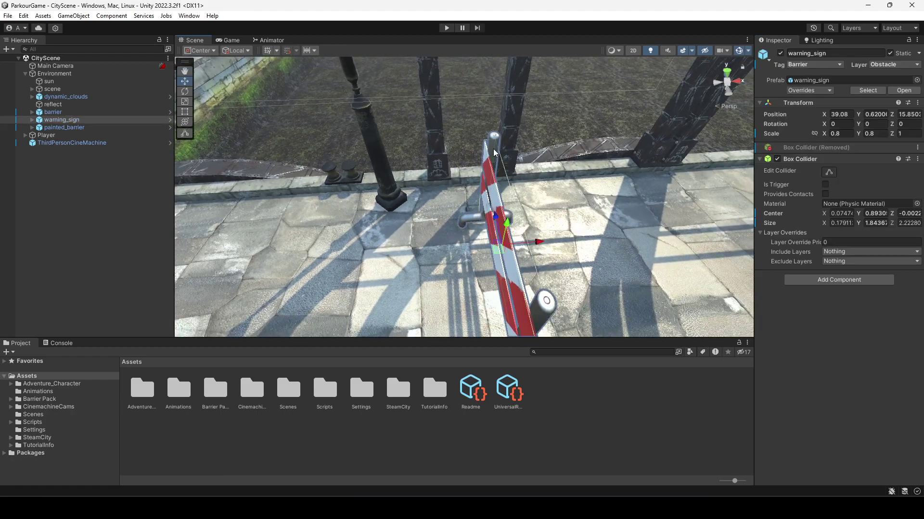
click(821, 65)
click(821, 165)
key(ctrl+s)
Create a new parkour action asset named VaultJump1 in Scripts/ParkourActions.
alt+drag(659, 193, 313, 317)
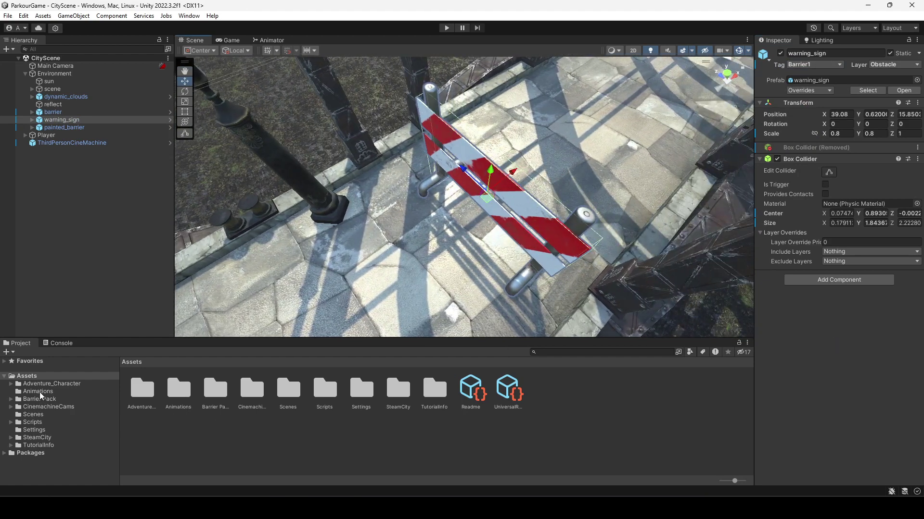
click(45, 422)
double_click(215, 394)
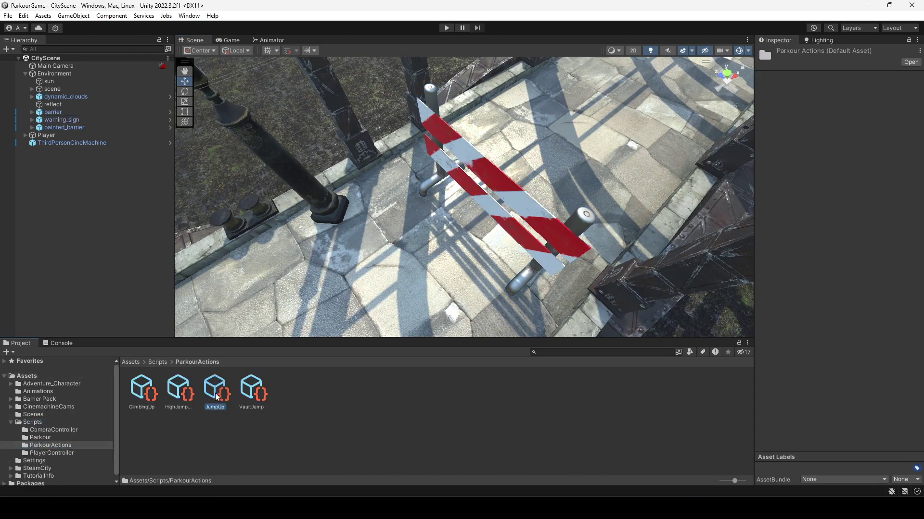
click(215, 394)
right_click(295, 419)
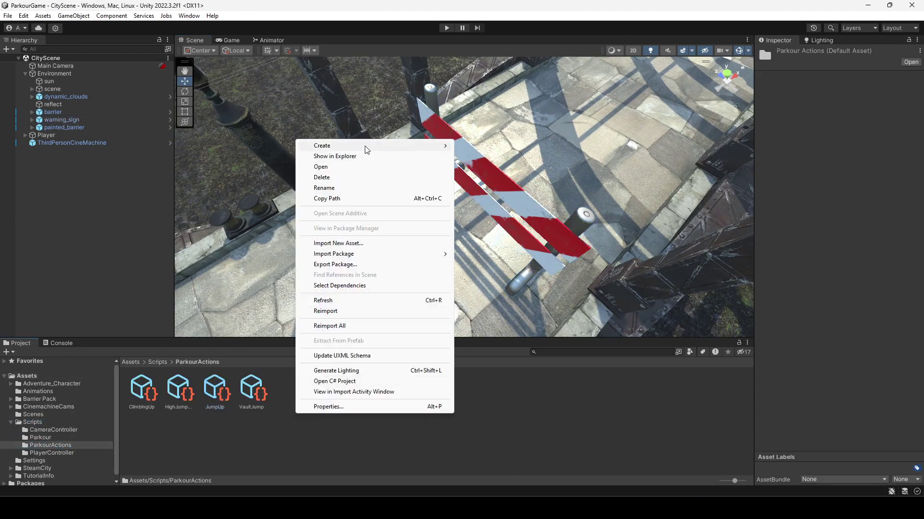
mouse_move(365, 146)
mouse_move(517, 21)
click(620, 21)
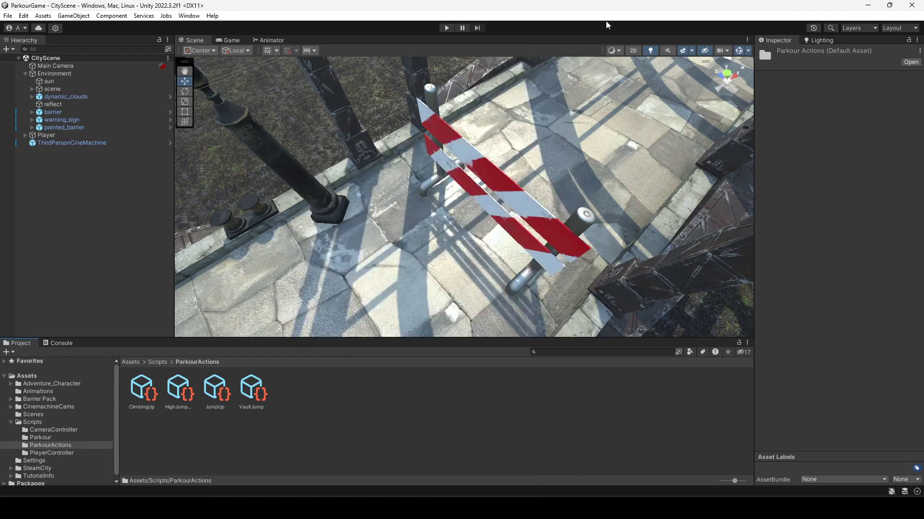
text(VaultJump1)
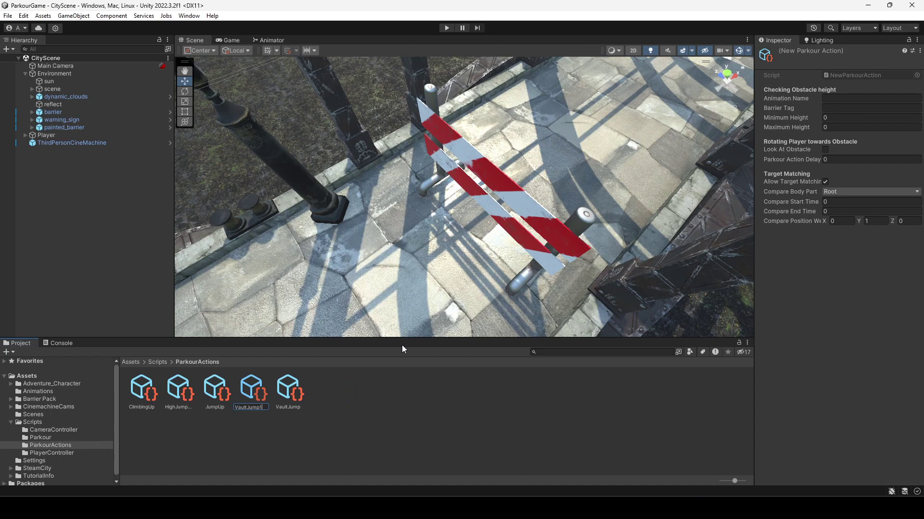
key(Return)
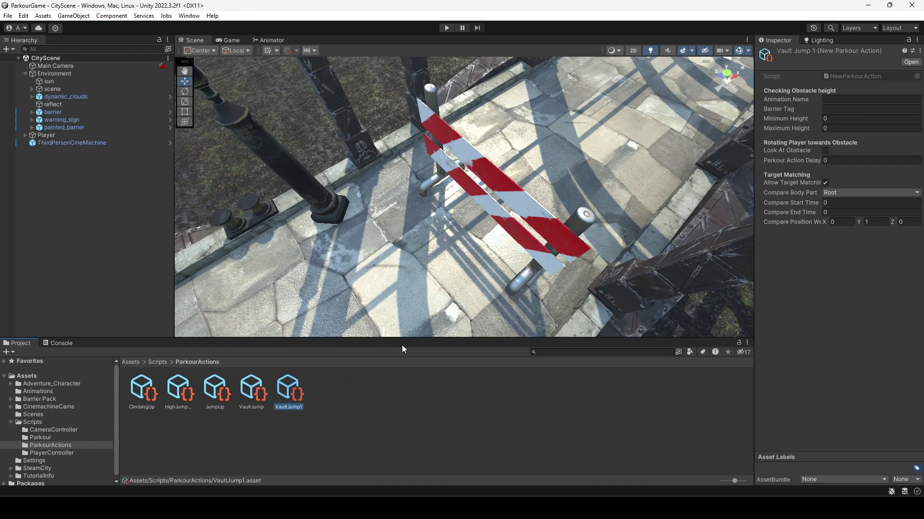
Set VaultJump1's Barrier Tag to Barrier1 and Animation Name to VaultJump1.
click(860, 108)
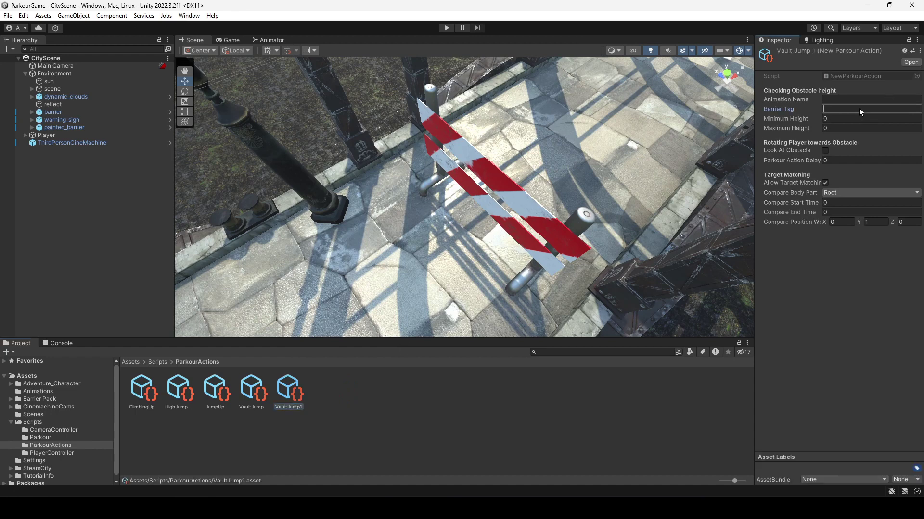
text(Barrier1)
click(853, 100)
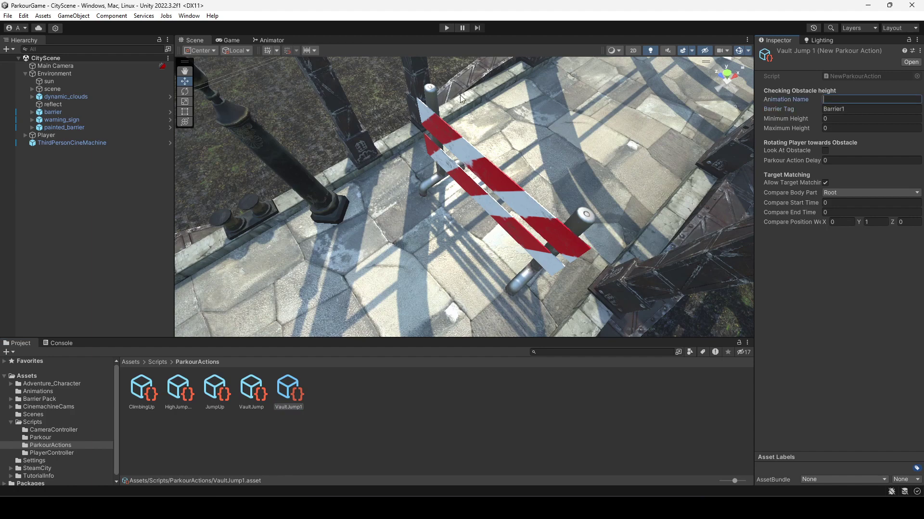
click(268, 40)
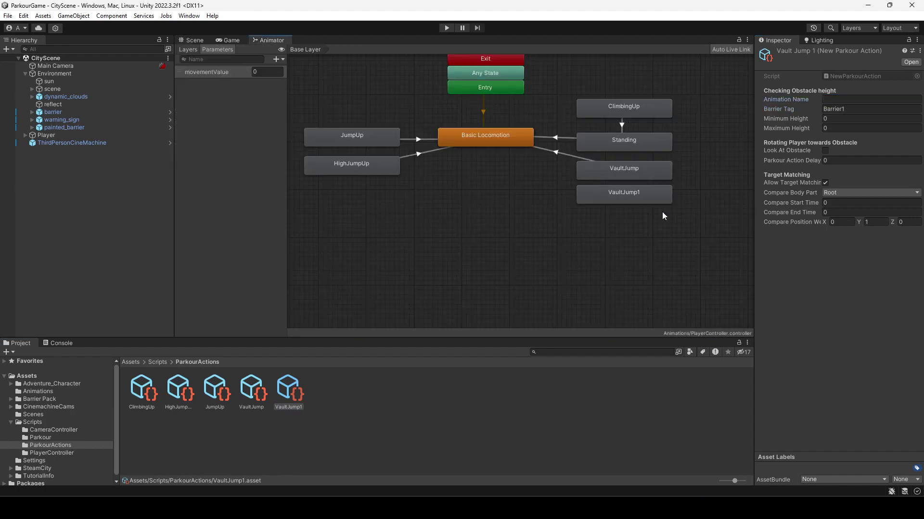
click(851, 100)
Set minimum height 0.6 and maximum height 1.6, checking VaultJump, and enable Look At Obstacle.
click(845, 119)
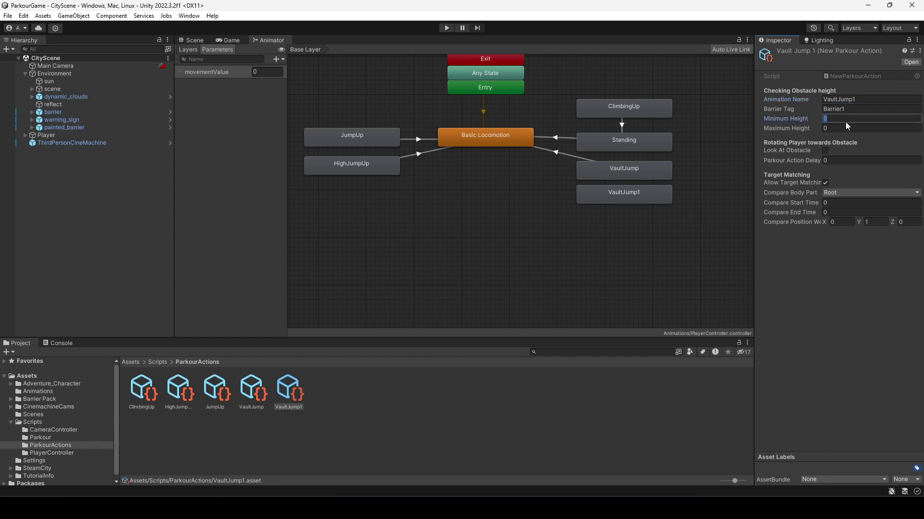
click(847, 129)
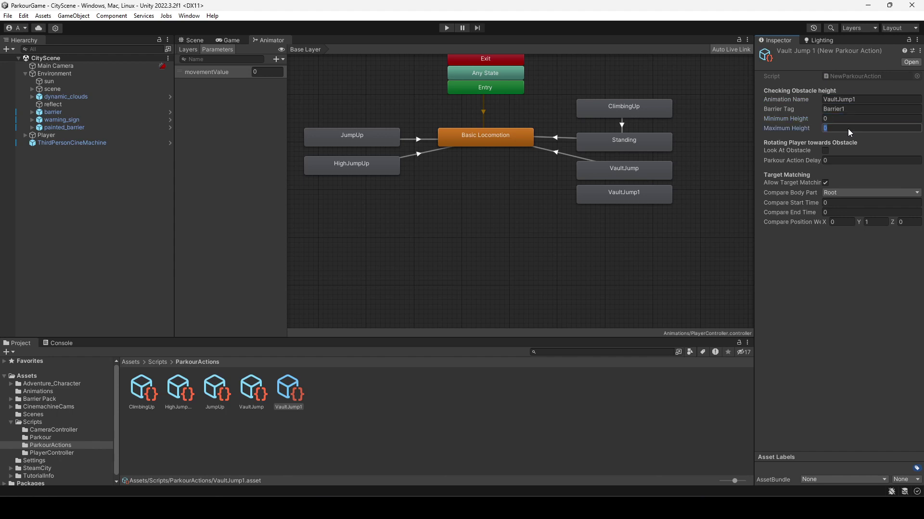
click(258, 395)
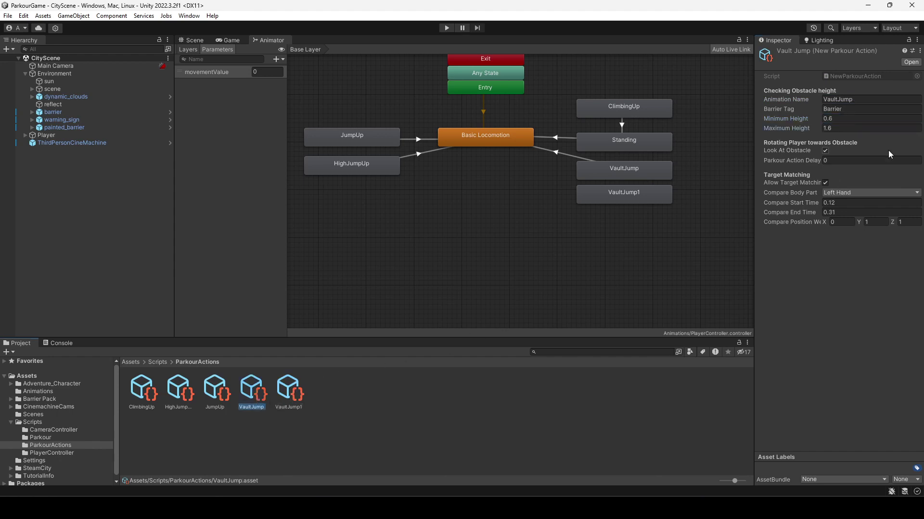
click(295, 390)
click(845, 119)
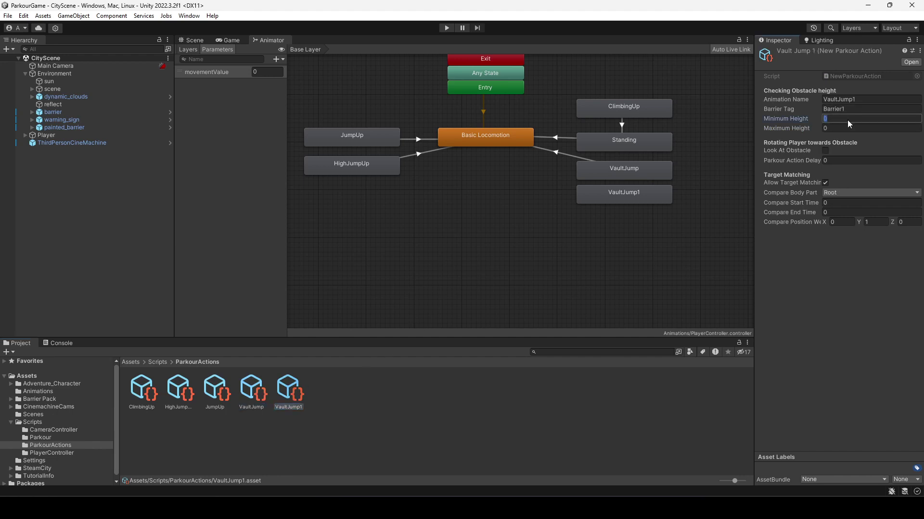
text(0.6)
key(Tab)
text(1.6)
click(844, 258)
click(260, 395)
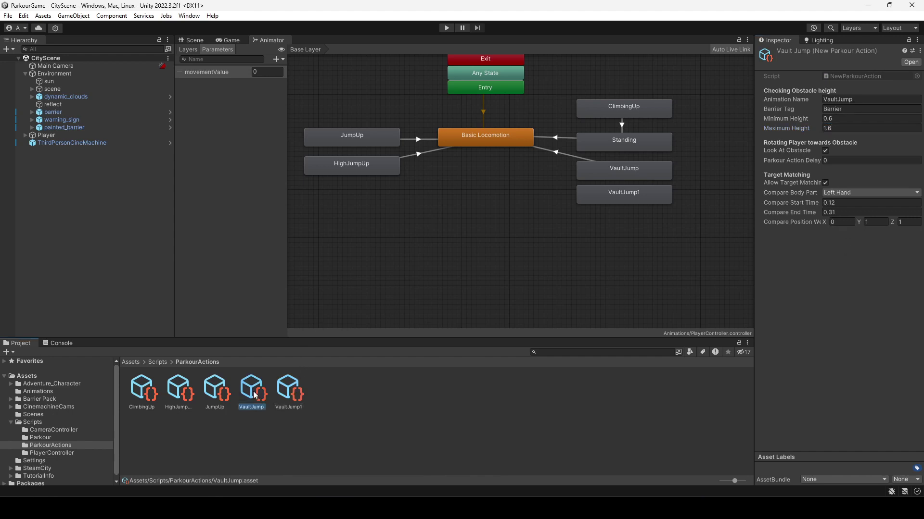
click(282, 392)
click(826, 150)
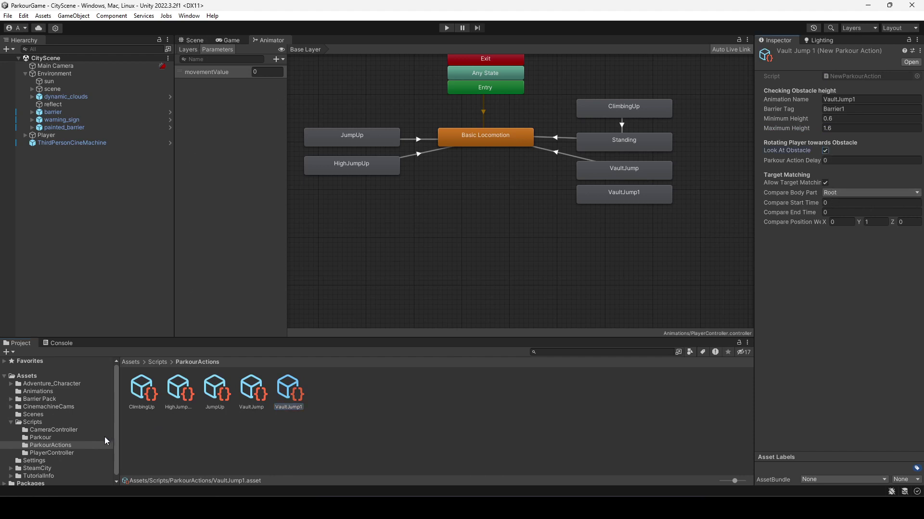
Scrub the Jump3 animation preview to frame 12.
click(38, 392)
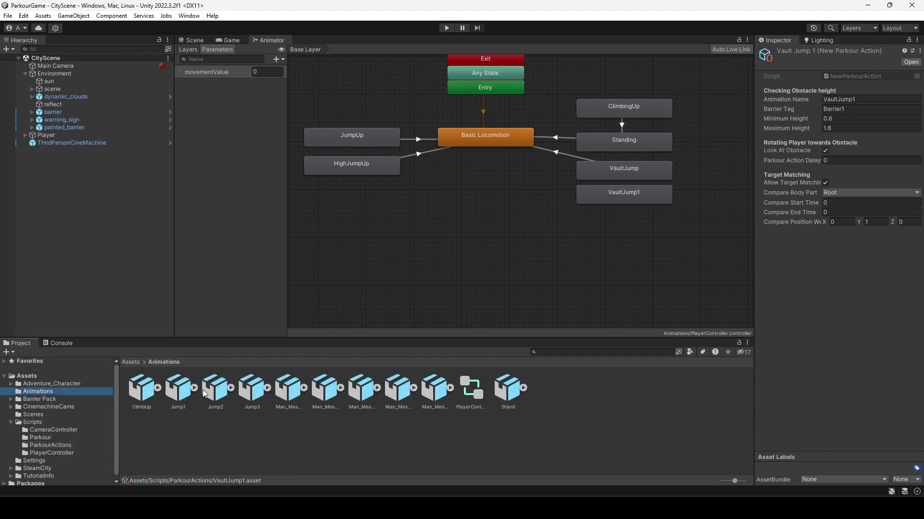
click(247, 393)
drag(771, 316, 803, 319)
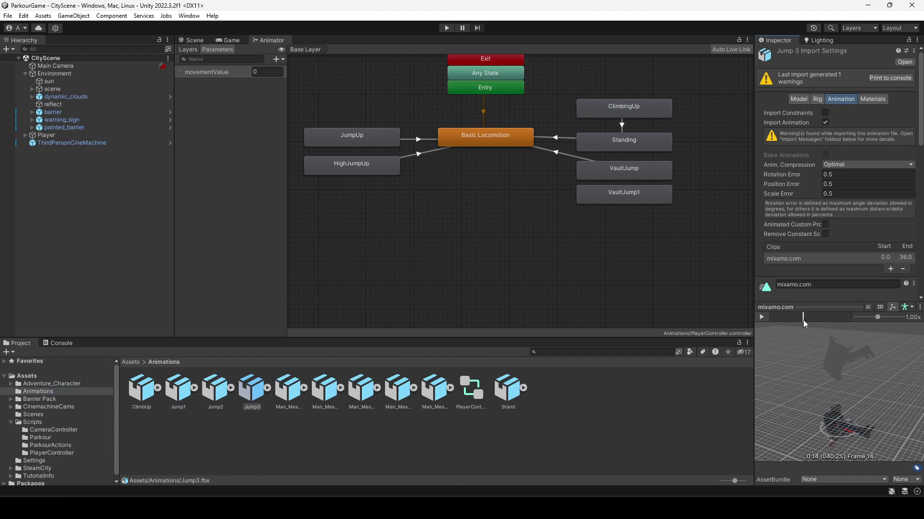
Set VaultJump1's Compare Body Part to Left Hand.
click(57, 445)
click(283, 388)
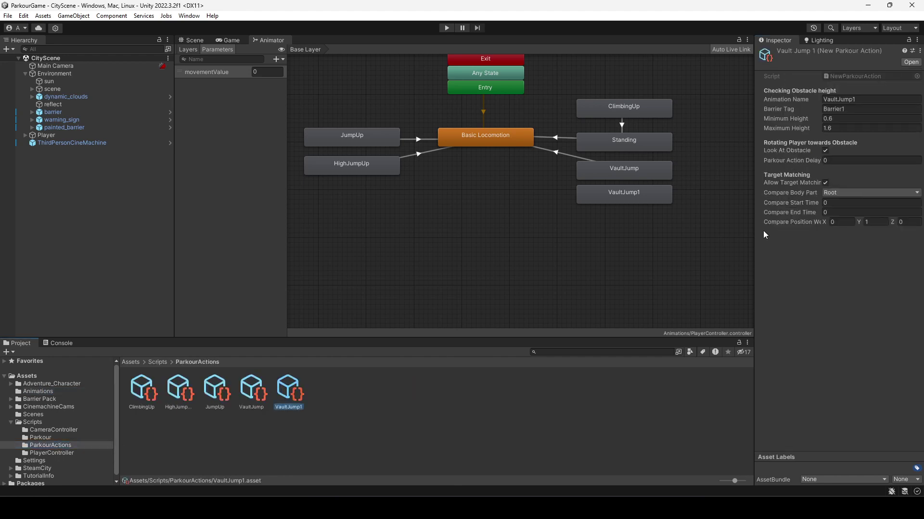
click(836, 193)
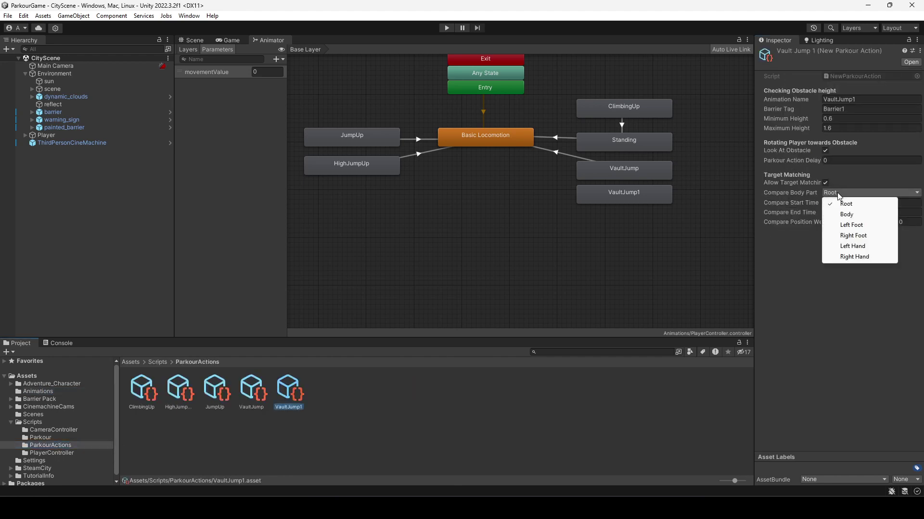
click(853, 246)
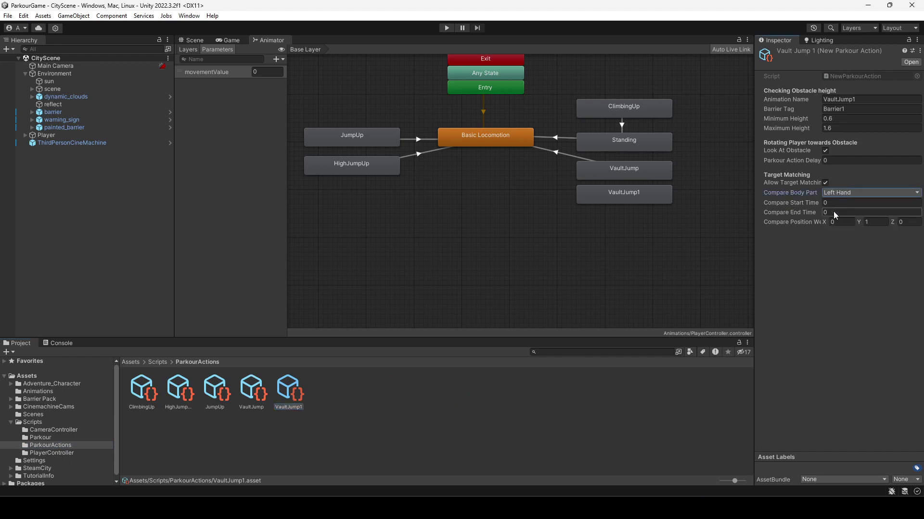
Scrub Jump3's Inspector preview through its frames, orbiting to a side view.
click(33, 392)
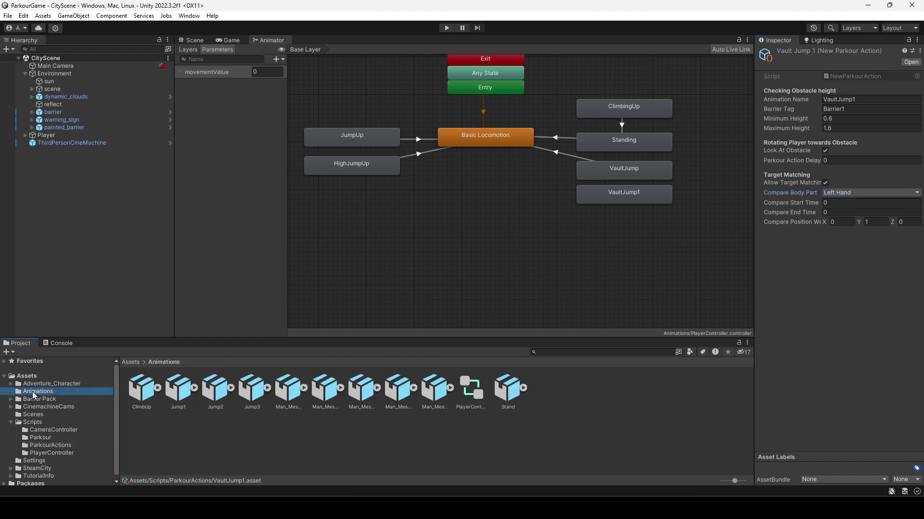
click(253, 393)
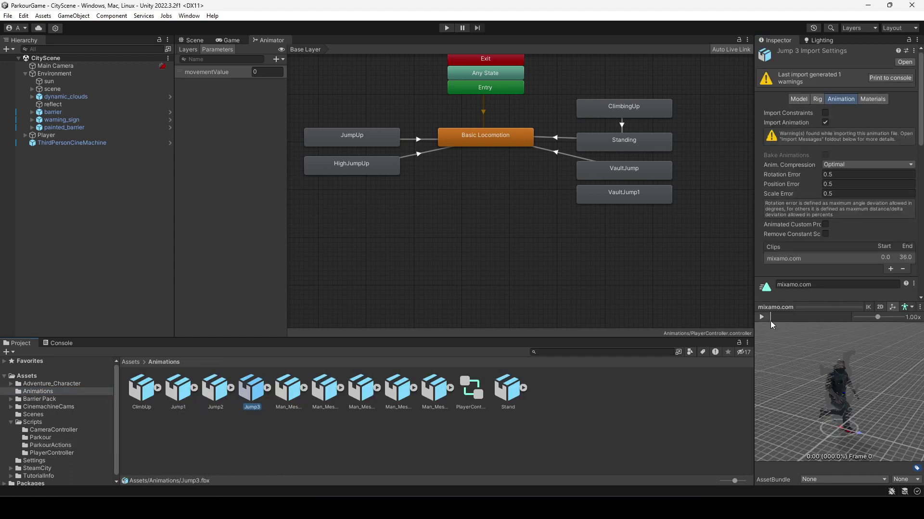
drag(770, 322, 800, 330)
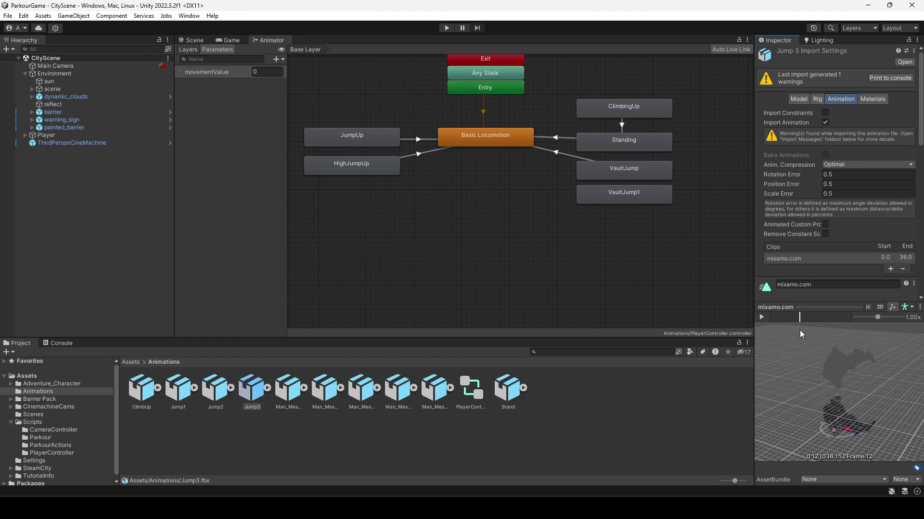
drag(813, 426, 835, 393)
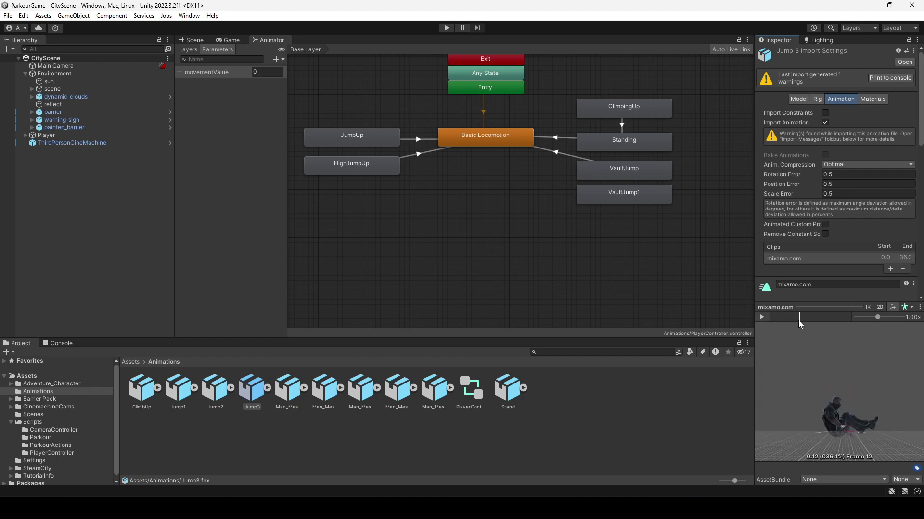
mouse_move(798, 321)
mouse_down()
mouse_move(788, 321)
mouse_move(815, 329)
mouse_move(815, 319)
mouse_up()
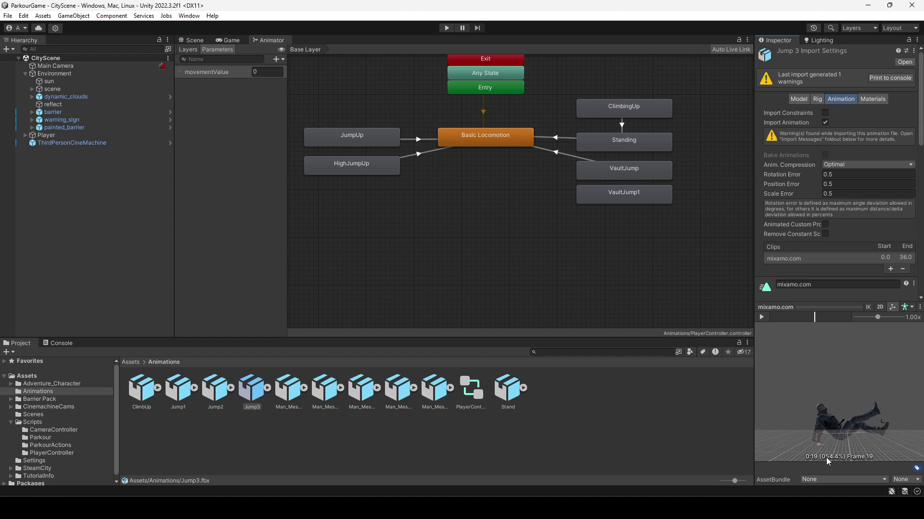
Set VaultJump1's compare start 0.35, end 0.55 and Z position weight 1, checking VaultJump.
click(60, 447)
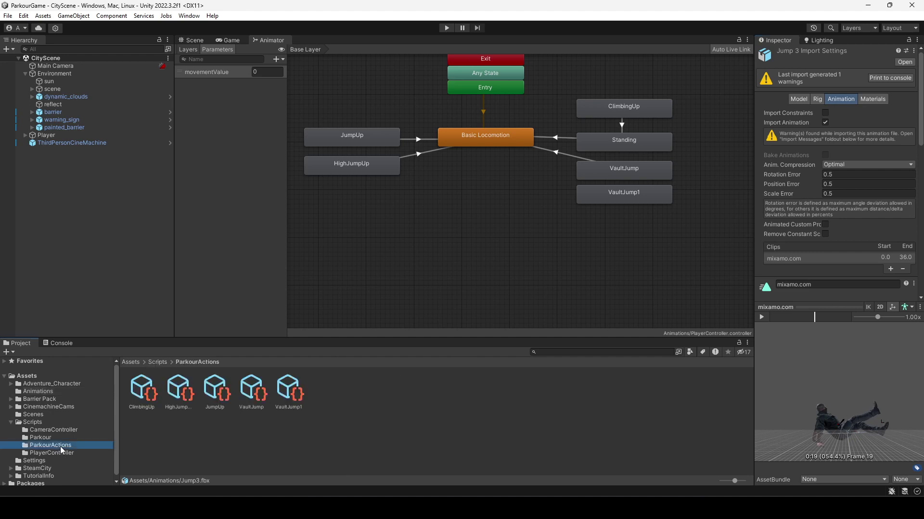
click(291, 394)
click(842, 203)
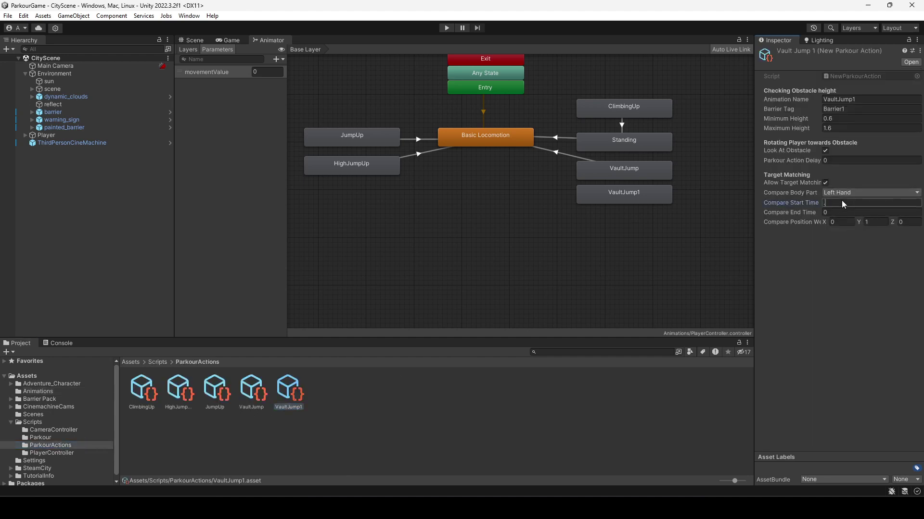
text(0.35)
click(852, 214)
text(.55)
key(Tab)
key(Tab)
key(Tab)
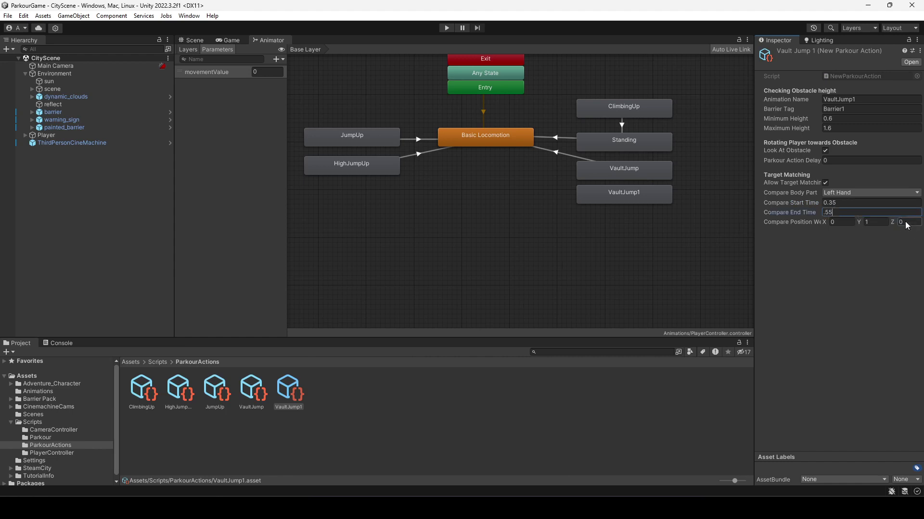
text(1)
click(252, 392)
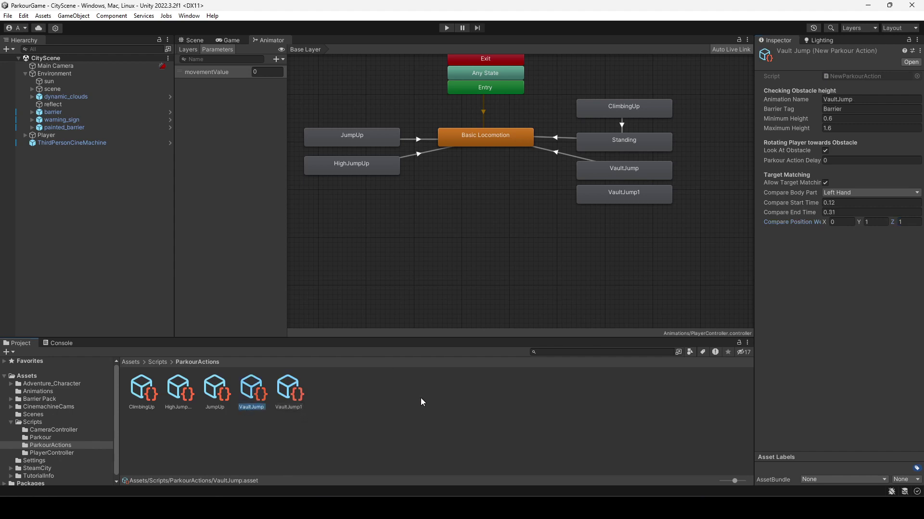
click(289, 393)
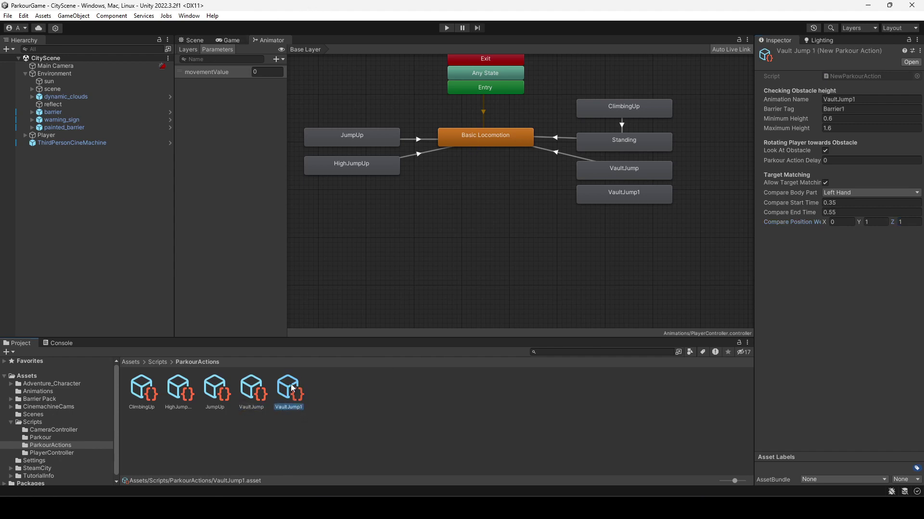
Run a quick play-mode test in the Game view.
click(227, 38)
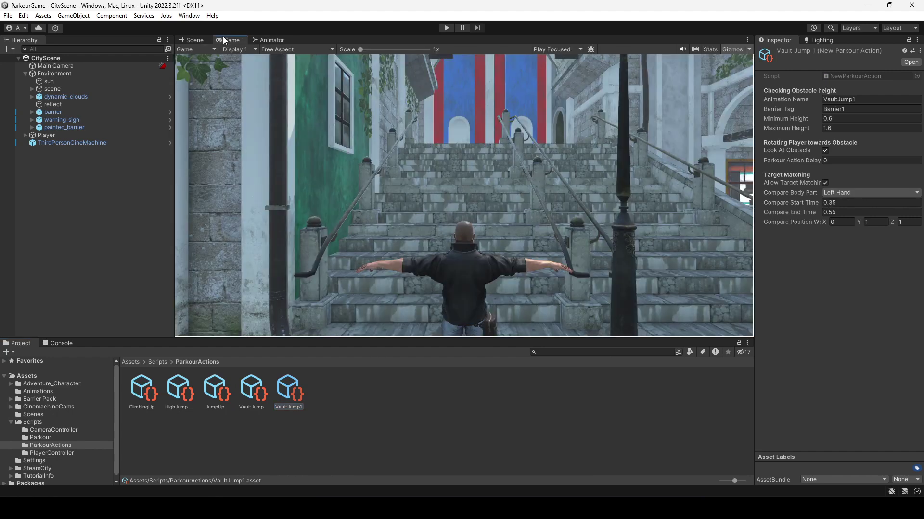
click(445, 27)
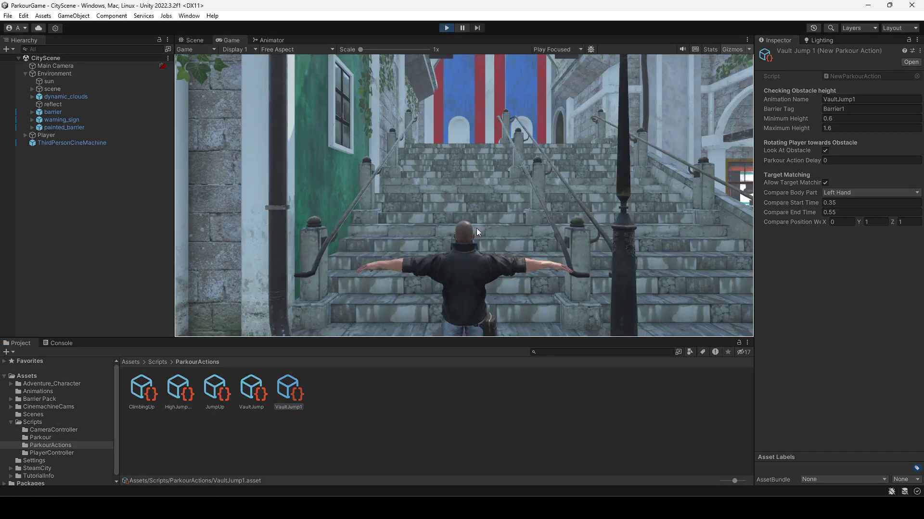
key(ctrl+p)
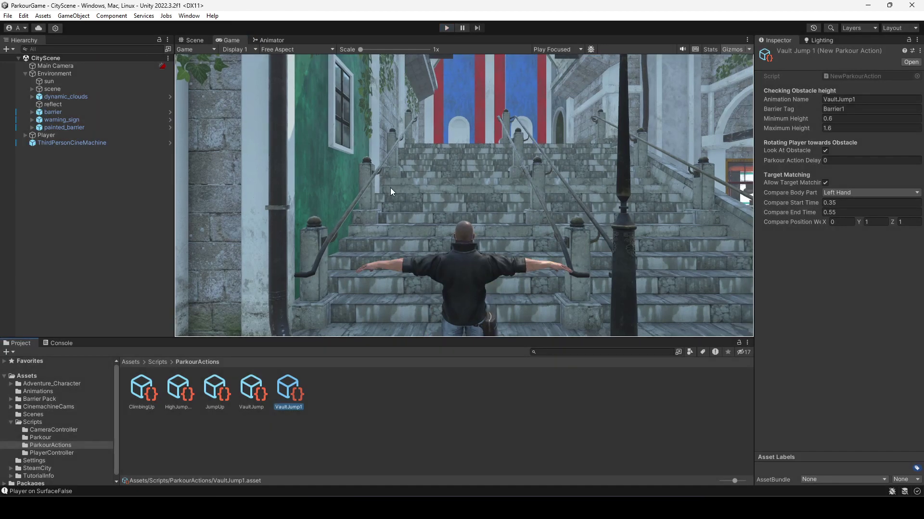
Resize the Player's parkour action list to 5, add VaultJump1, save and play.
click(25, 73)
click(52, 81)
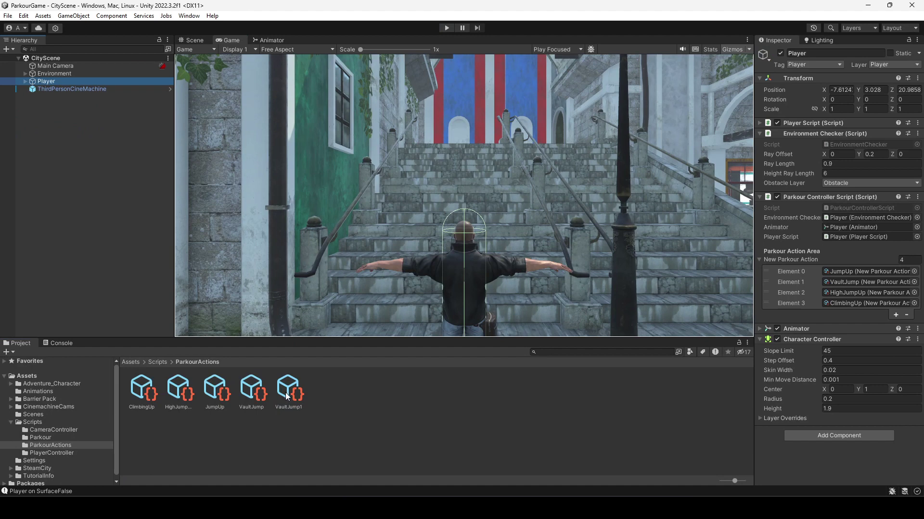
click(917, 262)
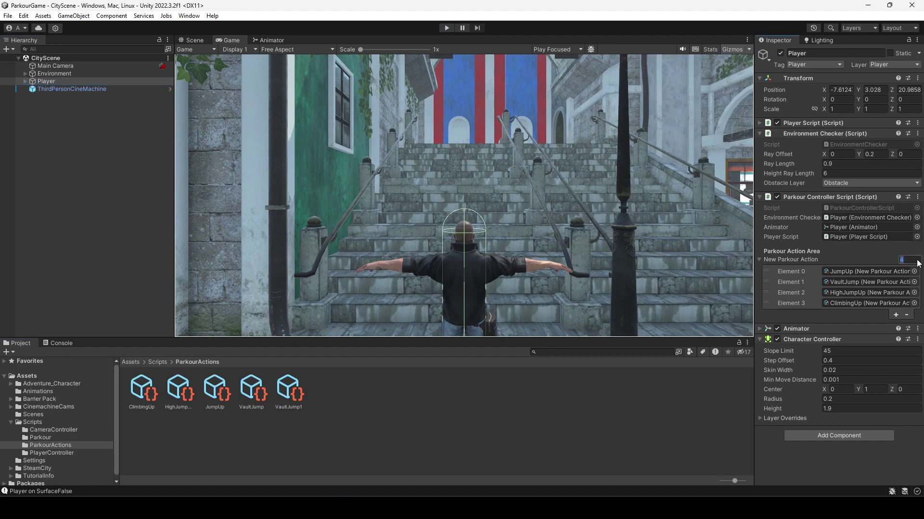
key(Return)
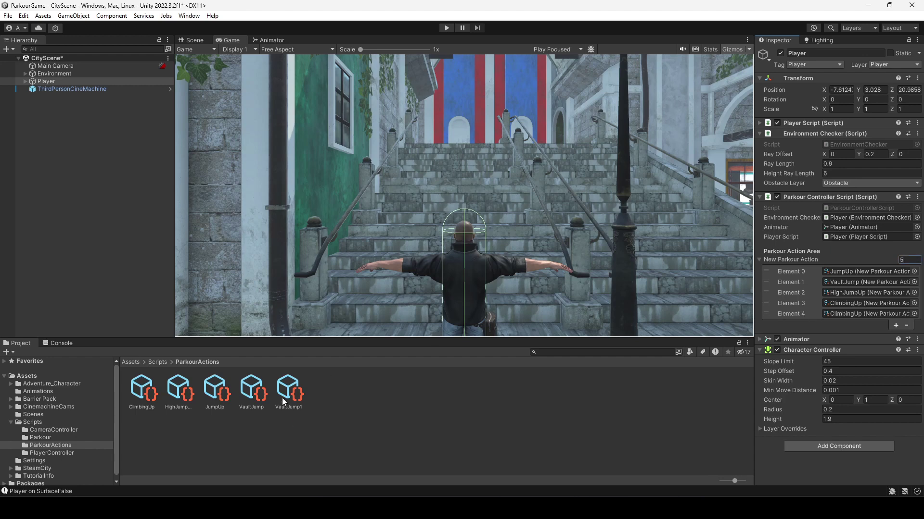
drag(283, 402, 821, 297)
key(ctrl+s)
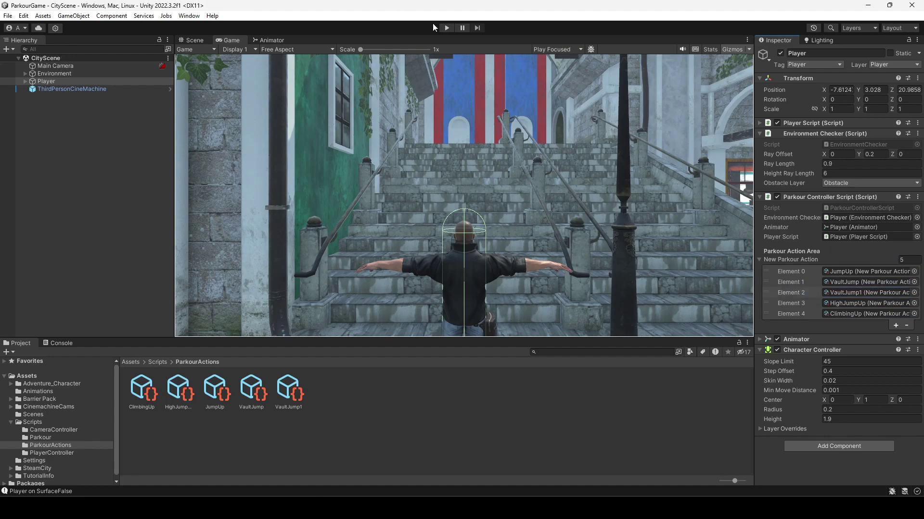
click(447, 28)
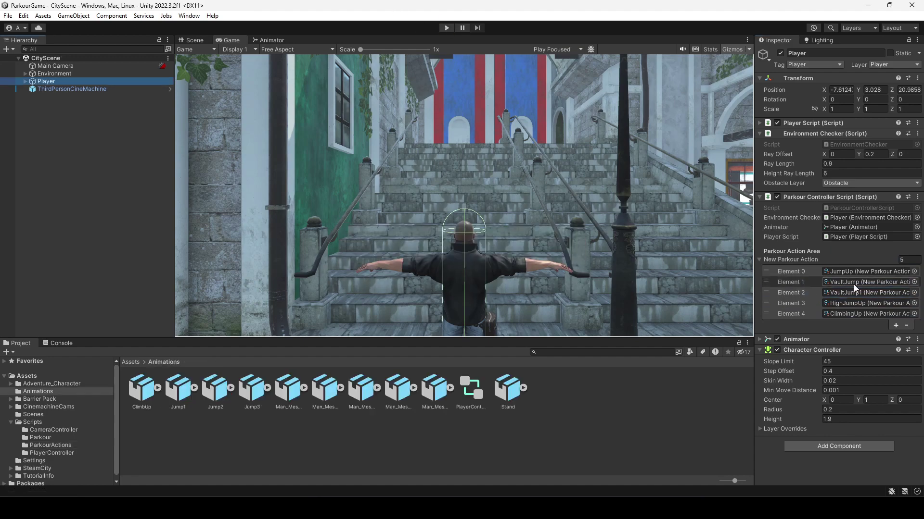
Add a VaultJump1-to-Basic Locomotion transition, preview it, then reselect the Player.
click(282, 43)
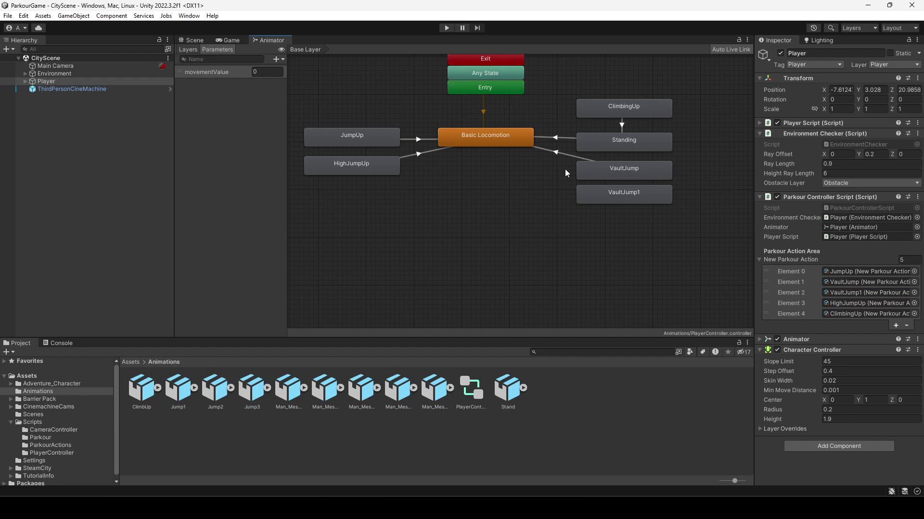
right_click(593, 192)
click(614, 198)
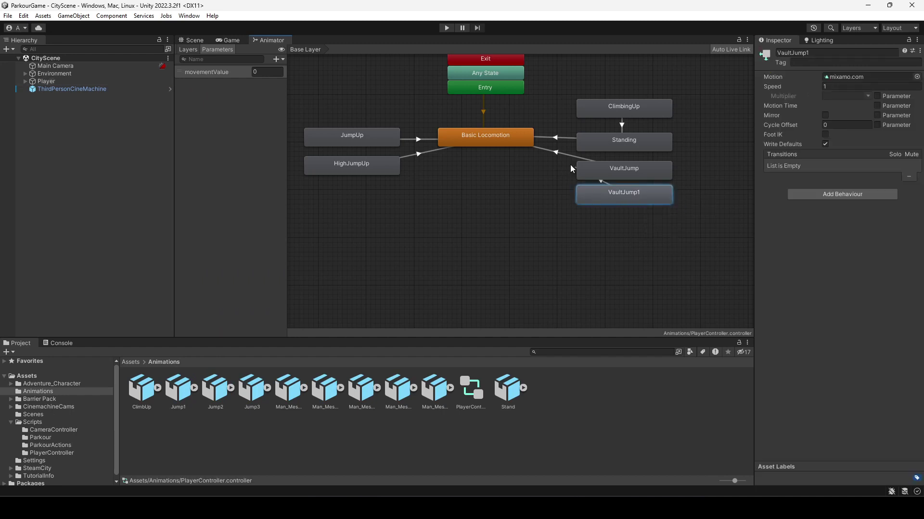
click(496, 134)
drag(617, 200, 589, 201)
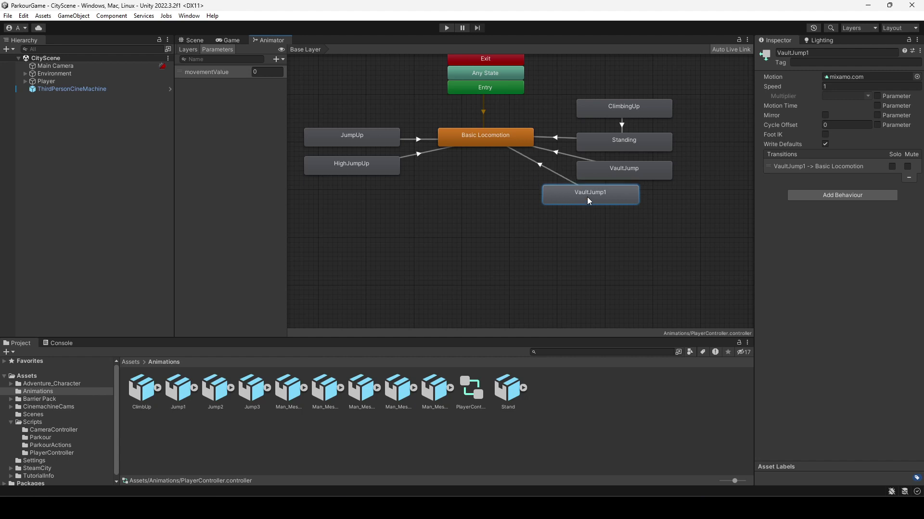
click(547, 168)
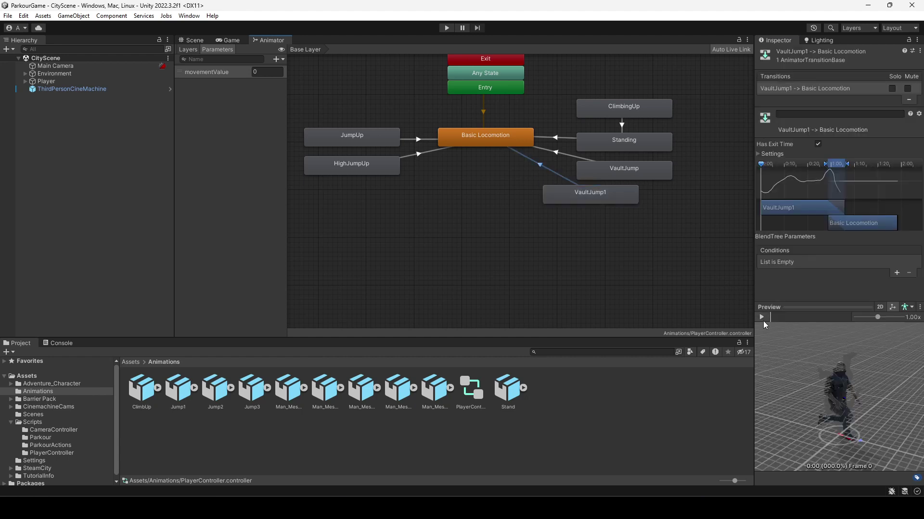
click(762, 319)
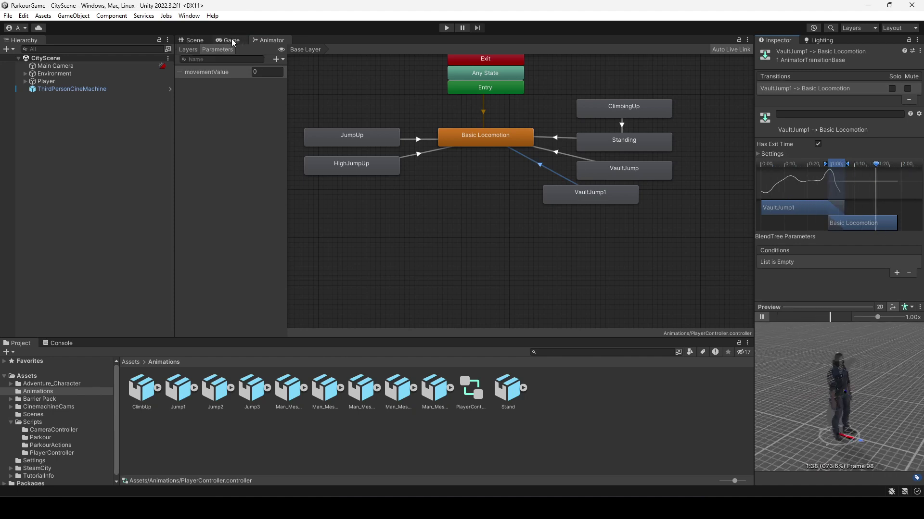
click(50, 84)
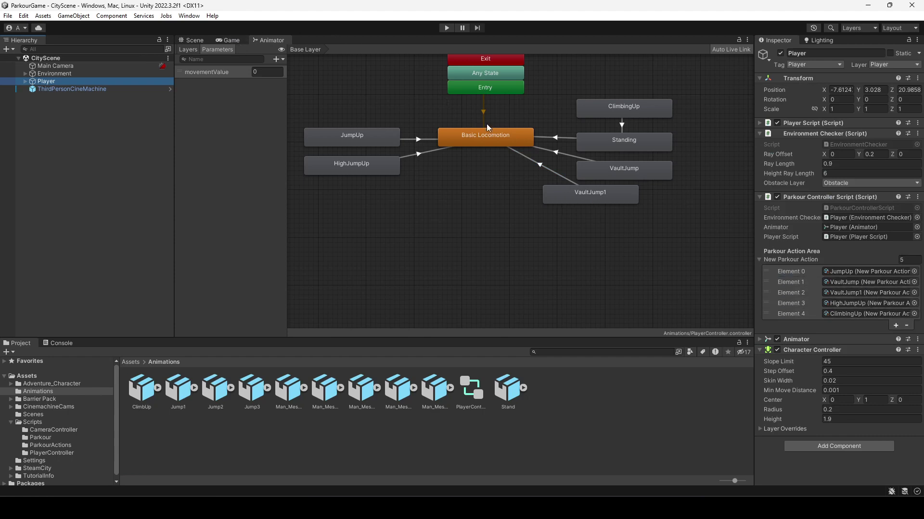
click(230, 40)
Enter play mode and vault the player over the stone block and back again.
click(446, 27)
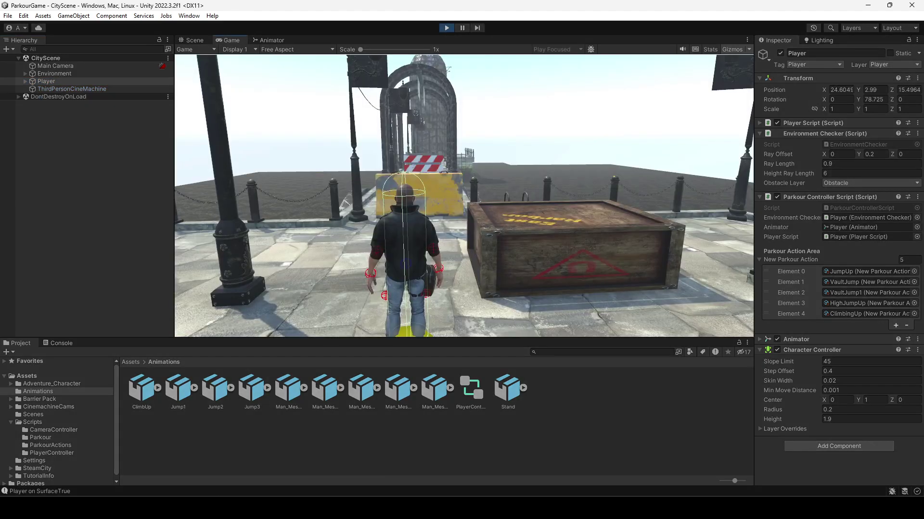
key(w)
key(space)
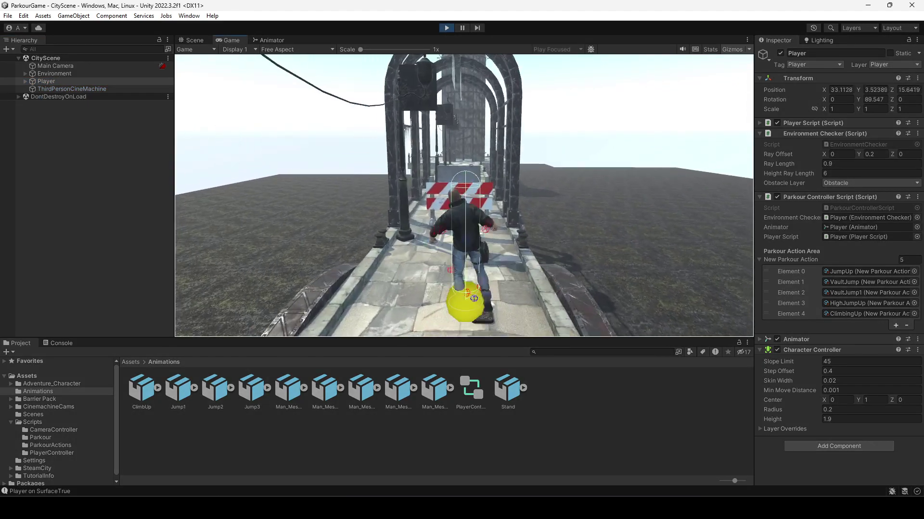
key(space)
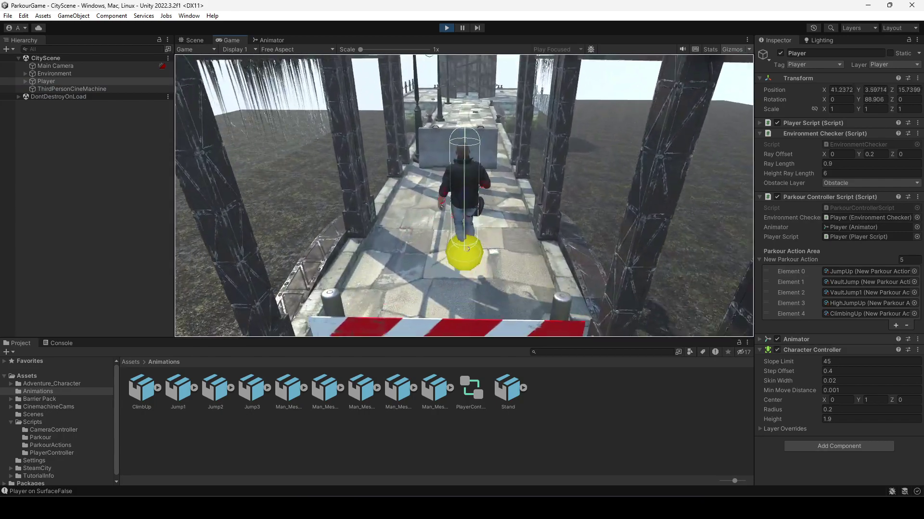
key(space)
key(w)
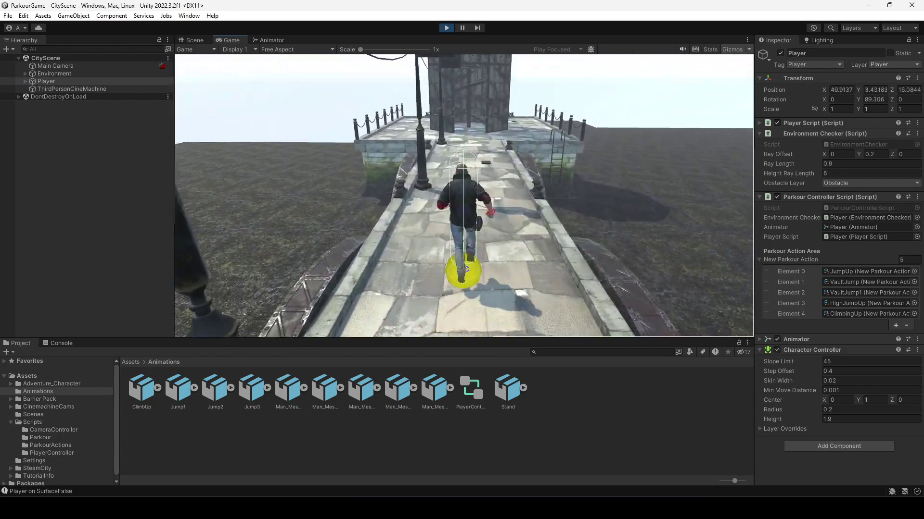
key(w)
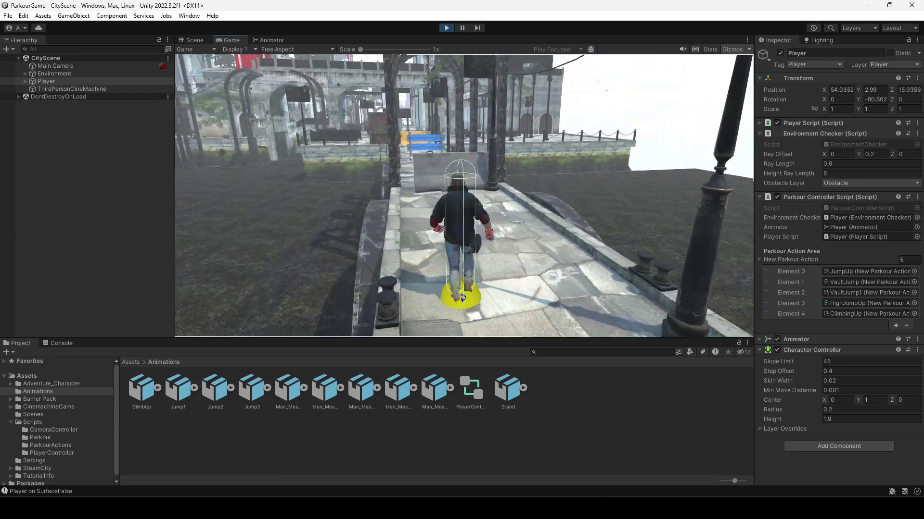
key(space)
Vault over the blue barrier, yellow block, striped barrier and concrete block along the bridge.
key(w)
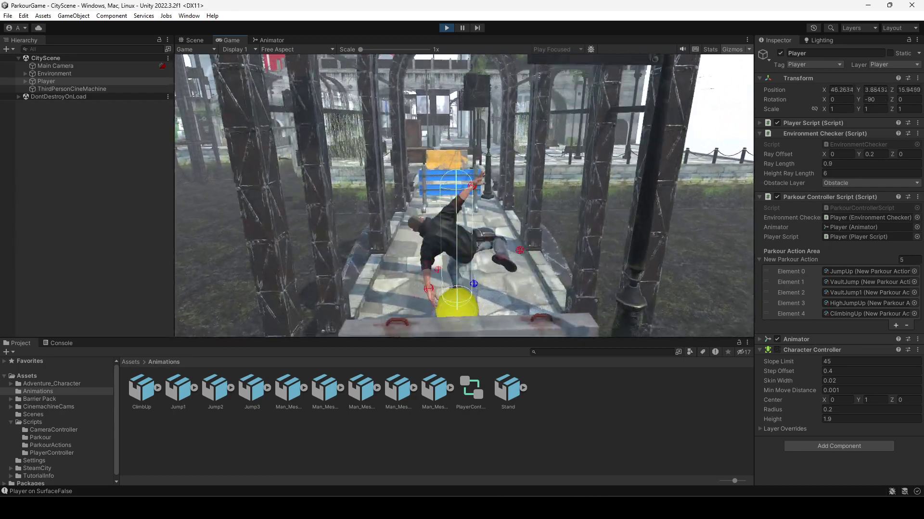
key(w)
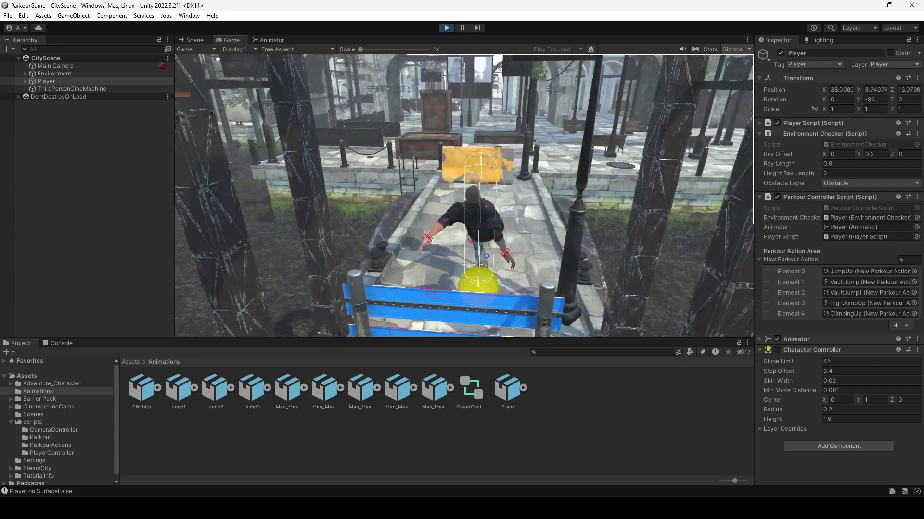
key(space)
key(w)
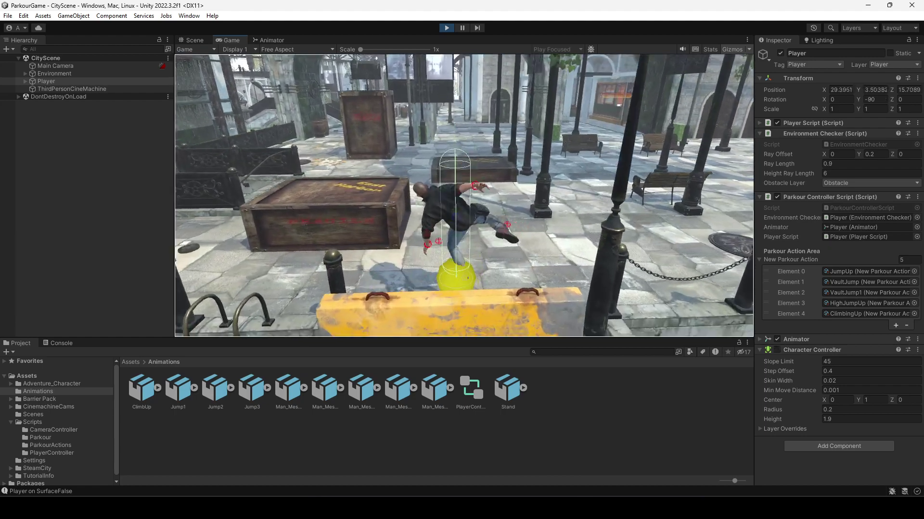
key(w)
key(space)
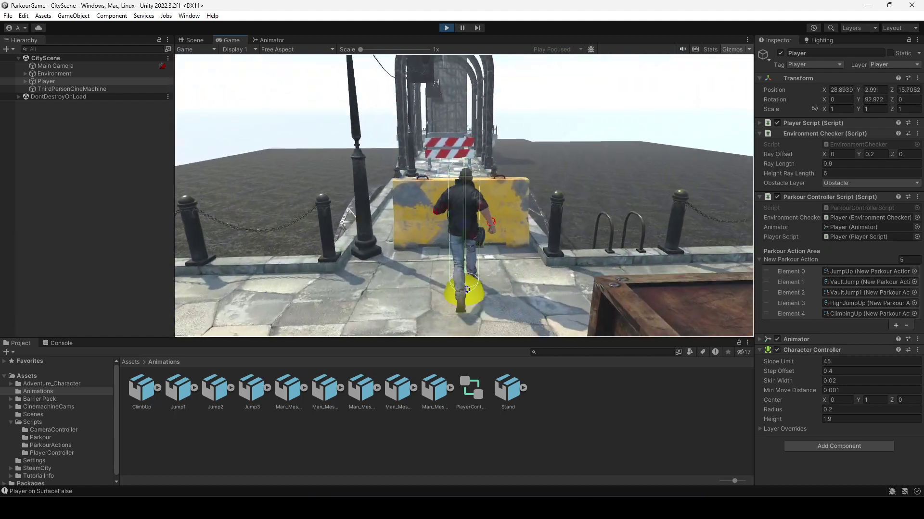
key(w)
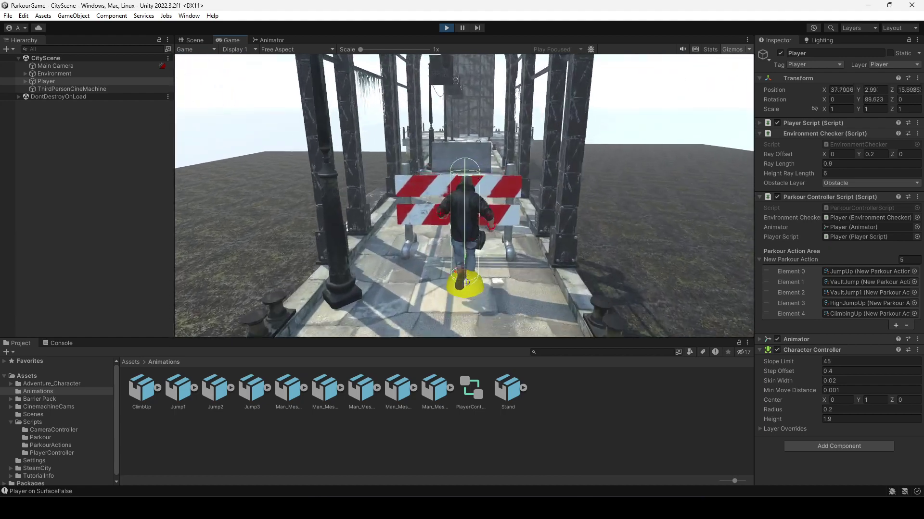
key(space)
key(w)
key(space)
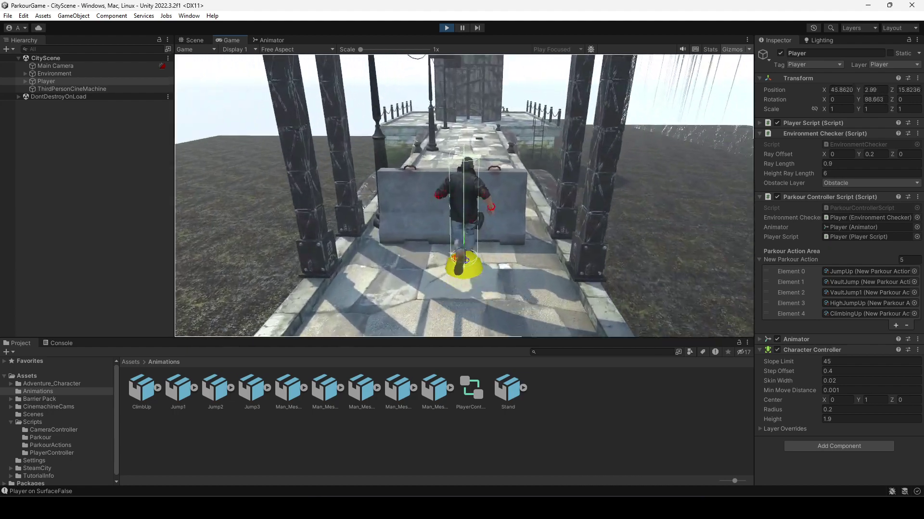